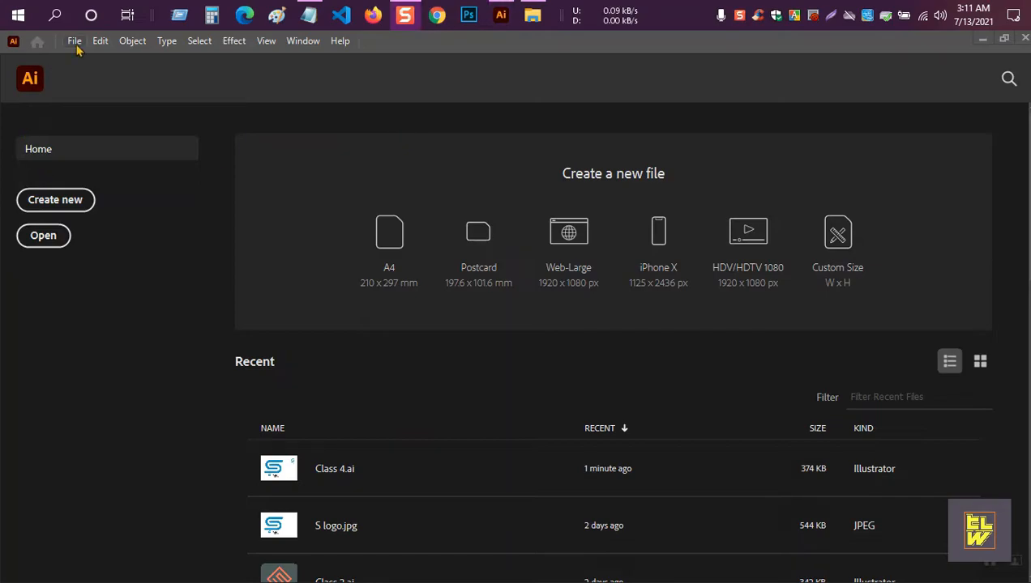
Create a new 1000 × 1000 px RGB document using the Custom pixel preset.
{"action": "left_click", "coordinate": [46, 203]}
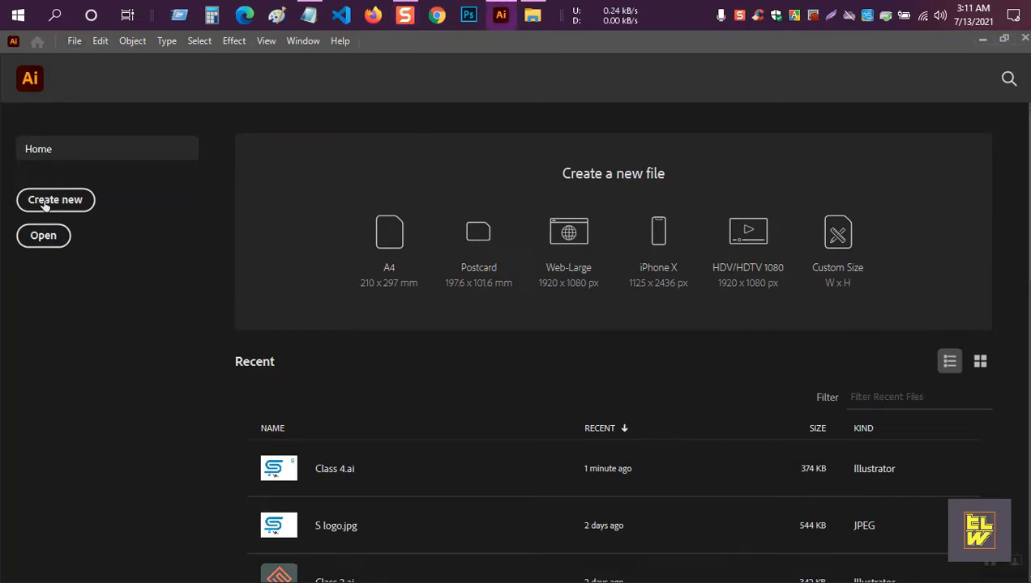
{"action": "left_click", "coordinate": [47, 202]}
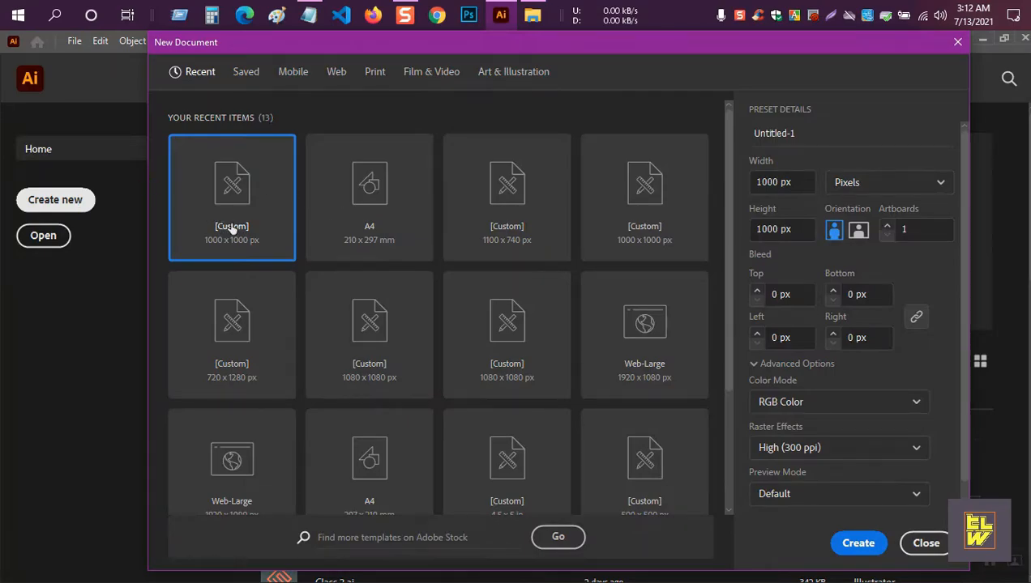
{"action": "left_click_drag", "start_coordinate": [792, 181], "coordinate": [742, 182]}
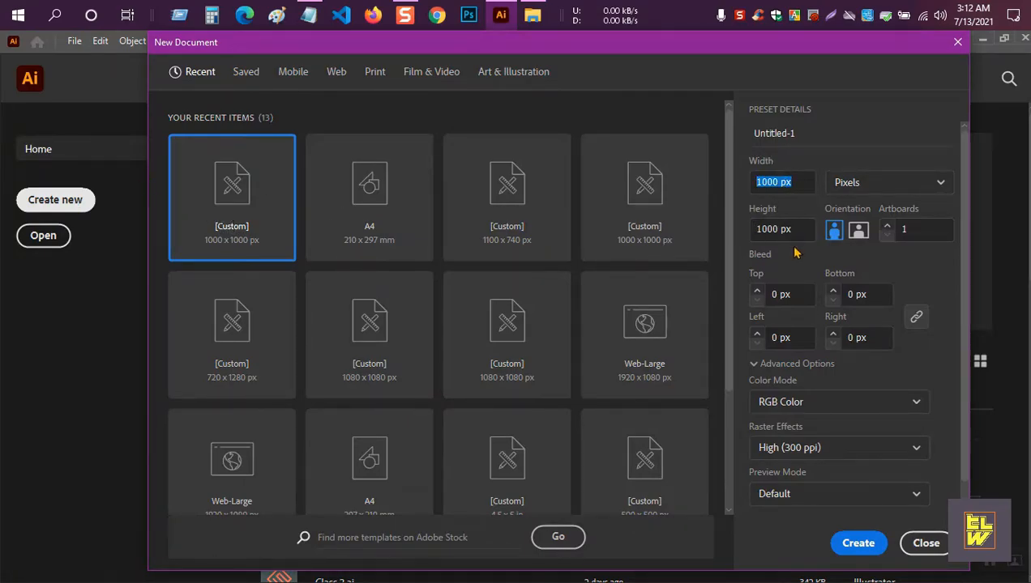
{"action": "left_click_drag", "start_coordinate": [792, 230], "coordinate": [775, 230]}
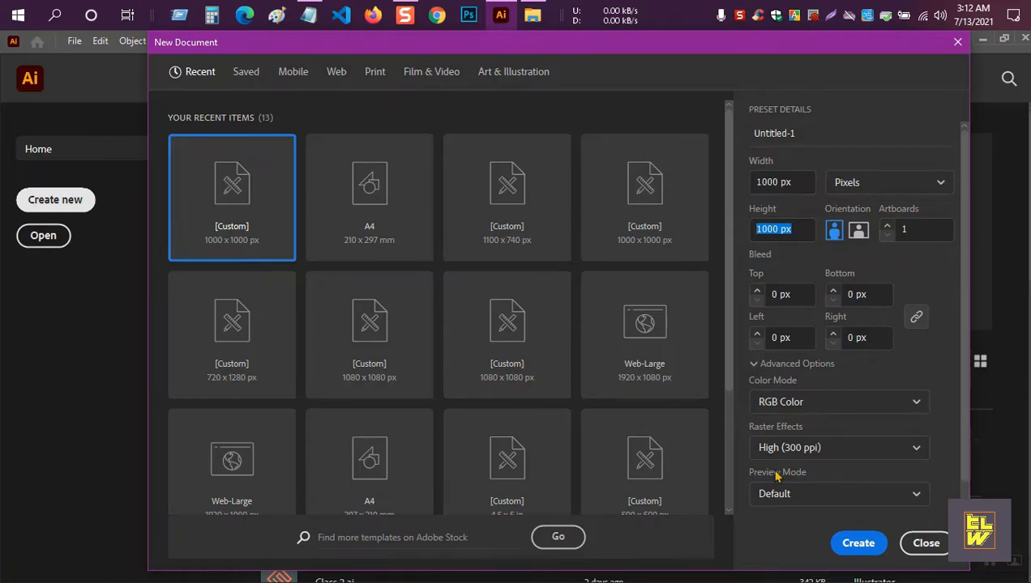
{"action": "left_click", "coordinate": [851, 548]}
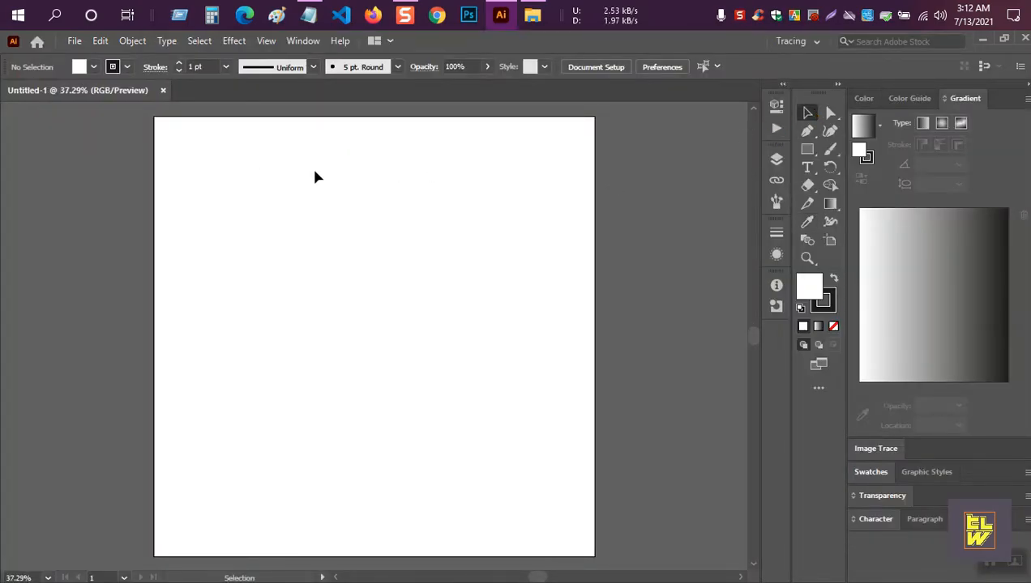
Draw a large square with no fill and centre it on the artboard.
{"action": "left_click", "coordinate": [833, 325]}
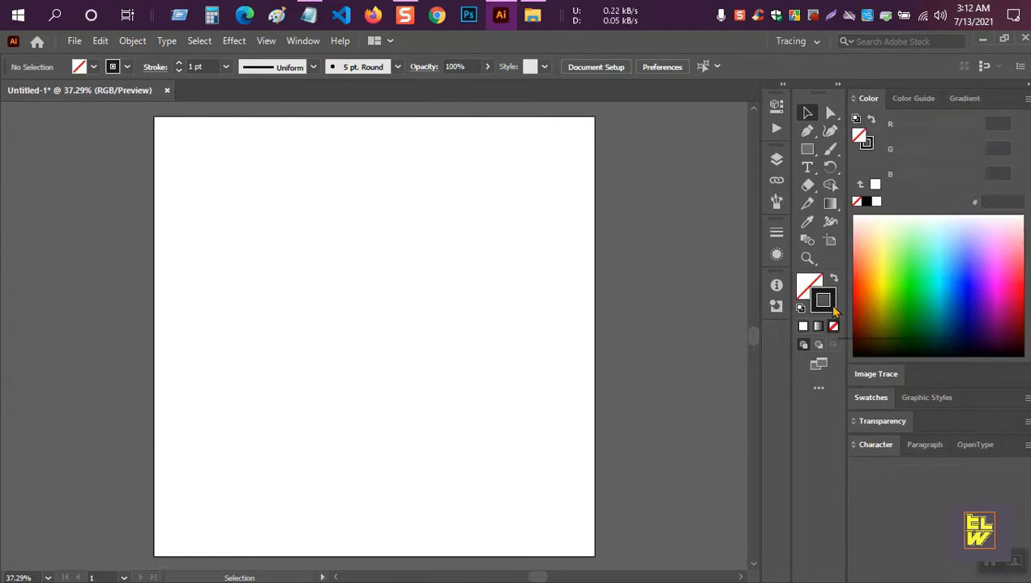
{"action": "left_click", "coordinate": [807, 151]}
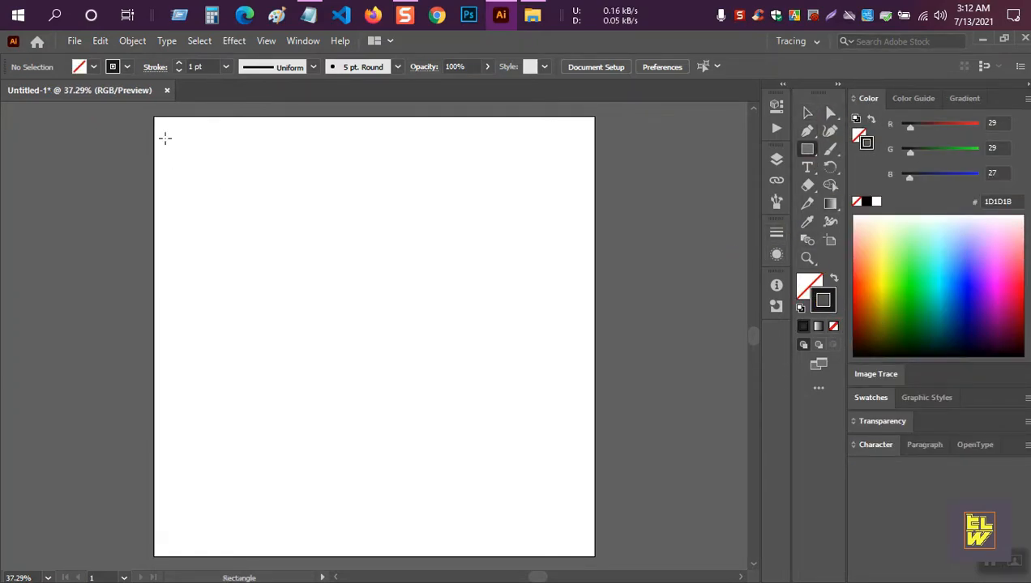
{"action": "left_click_drag", "start_coordinate": [237, 204], "coordinate": [521, 411]}
{"action": "left_click", "coordinate": [714, 67]}
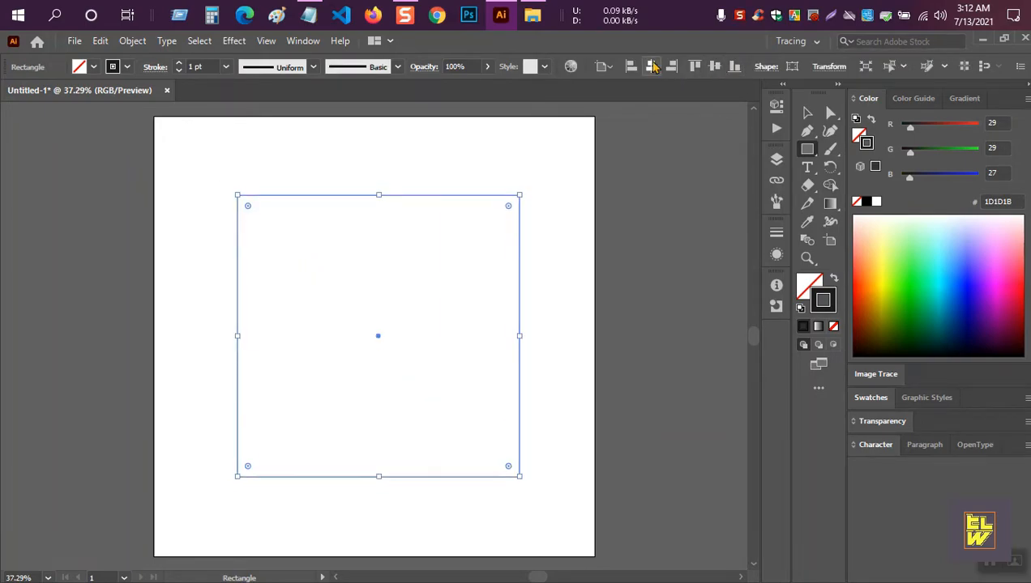
{"action": "left_click", "coordinate": [652, 66]}
Convert the centred square into a guide with Make Guides.
{"action": "key", "text": "v"}
{"action": "left_click", "coordinate": [582, 179]}
{"action": "right_click", "coordinate": [517, 230]}
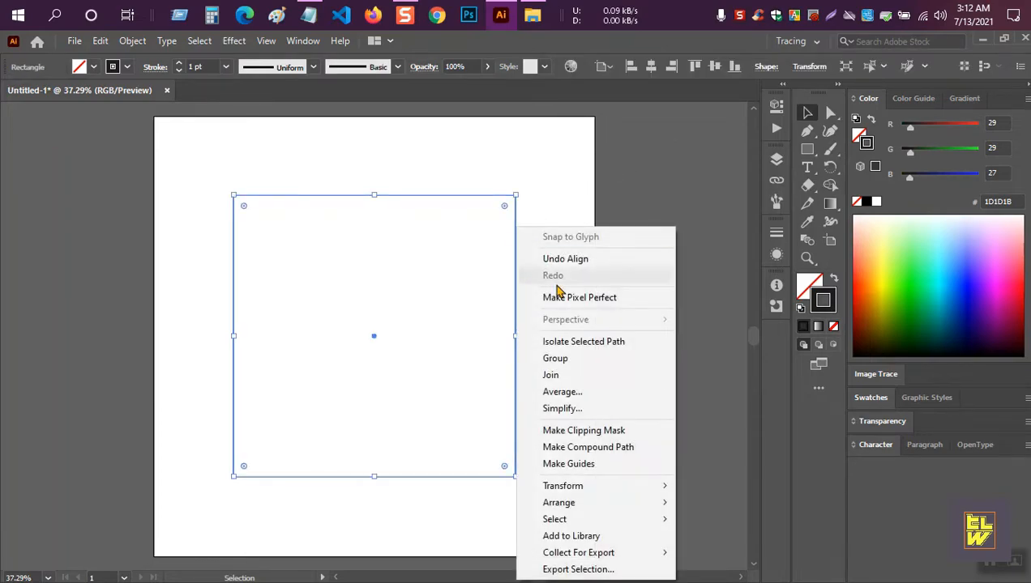
{"action": "left_click", "coordinate": [578, 464]}
{"action": "right_click", "coordinate": [517, 228]}
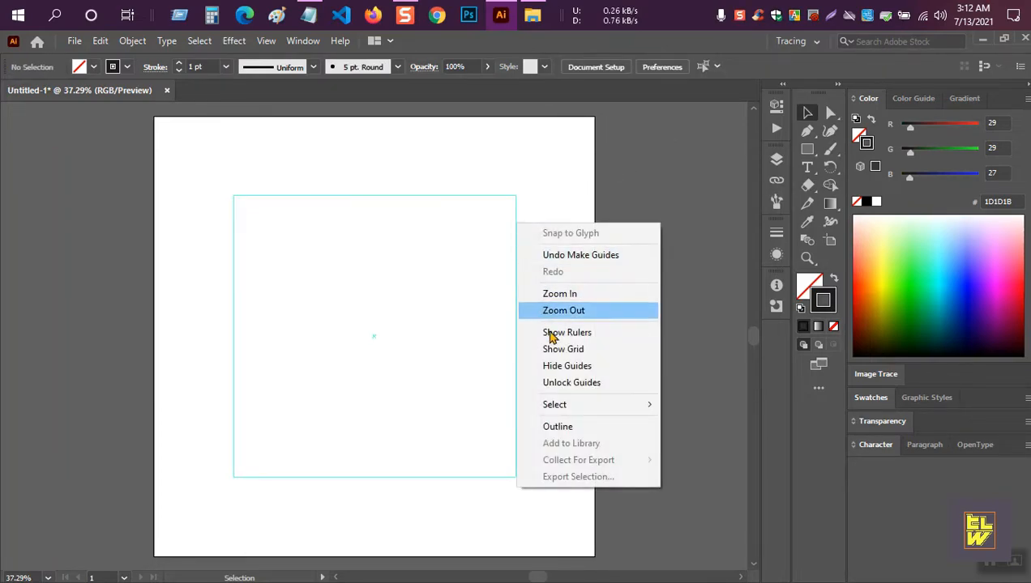
{"action": "left_click", "coordinate": [515, 162]}
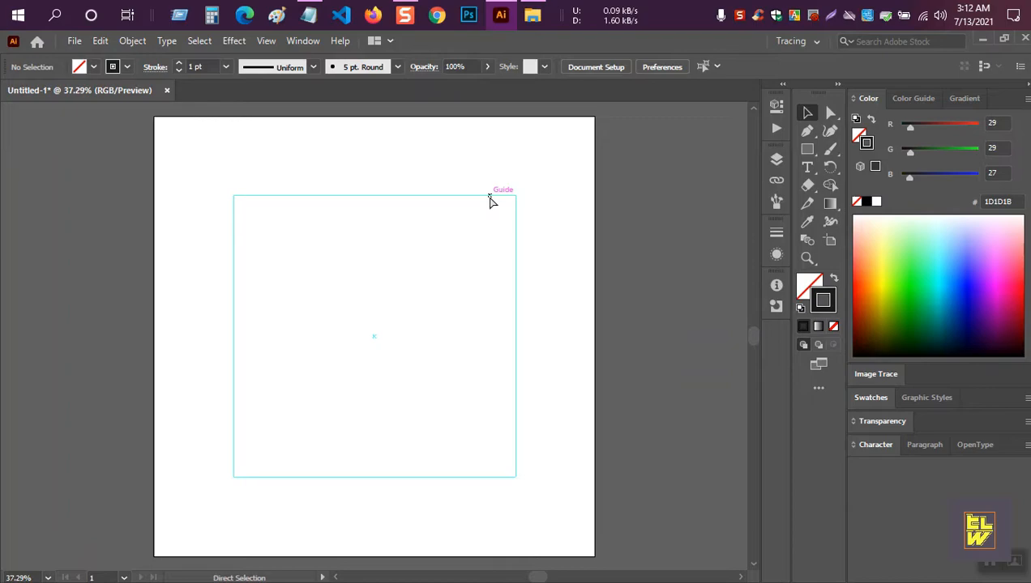
{"action": "left_click", "coordinate": [807, 150]}
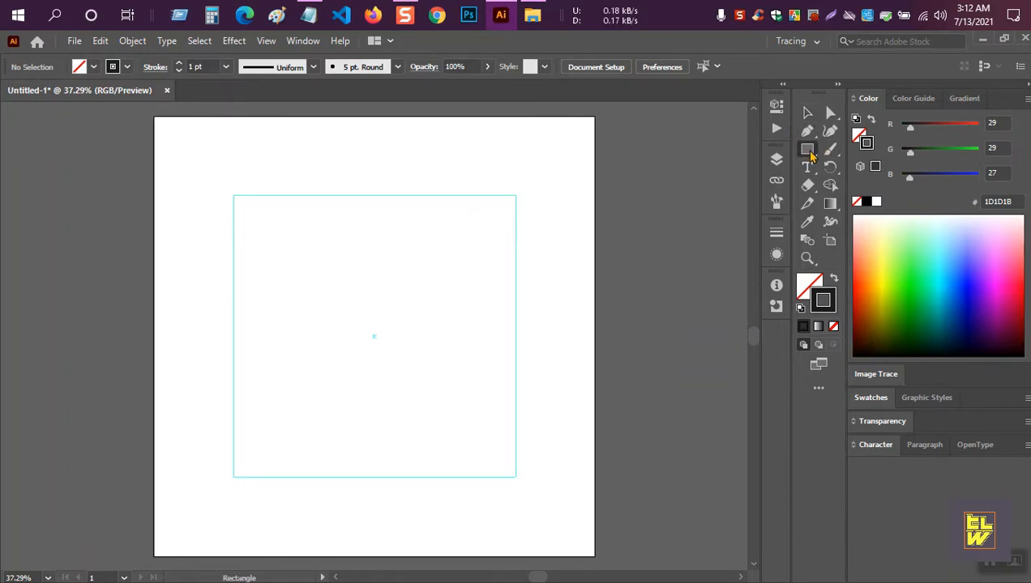
Draw a tall thin bar and repeat copies of it 73 px apart to the right.
{"action": "left_click_drag", "start_coordinate": [237, 185], "coordinate": [264, 487]}
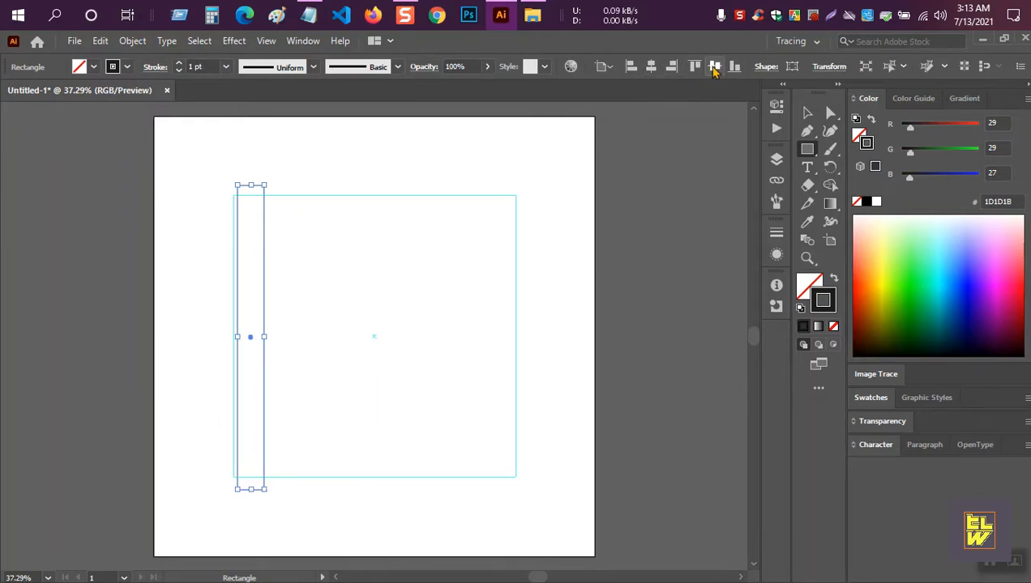
{"action": "double_click", "coordinate": [807, 112]}
{"action": "scroll", "coordinate": [762, 192], "scroll_direction": "up", "scroll_amount": 20}
{"action": "scroll", "coordinate": [761, 191], "scroll_direction": "up", "scroll_amount": 14}
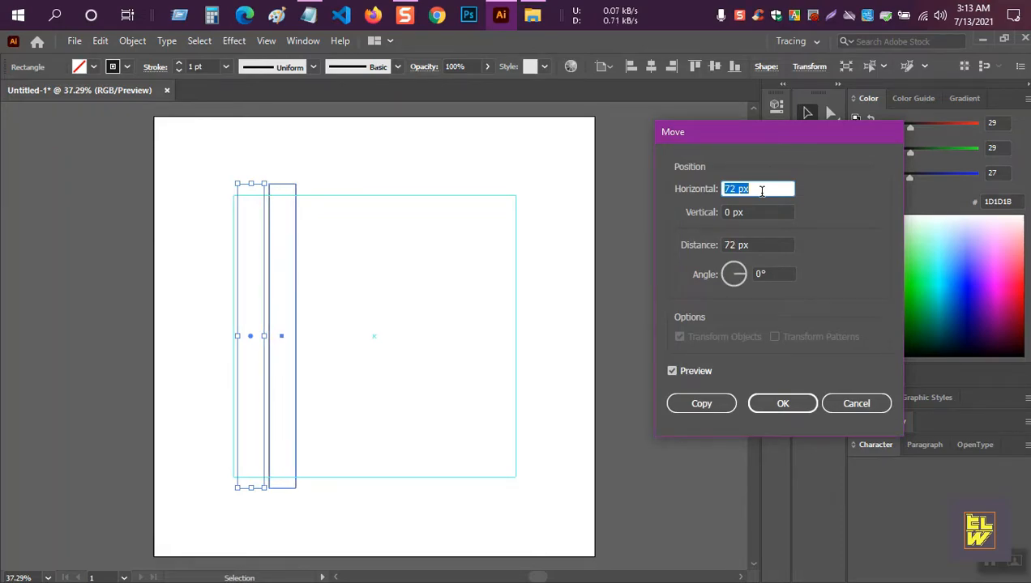
{"action": "scroll", "coordinate": [762, 191], "scroll_direction": "up", "scroll_amount": 1}
{"action": "left_click", "coordinate": [701, 404]}
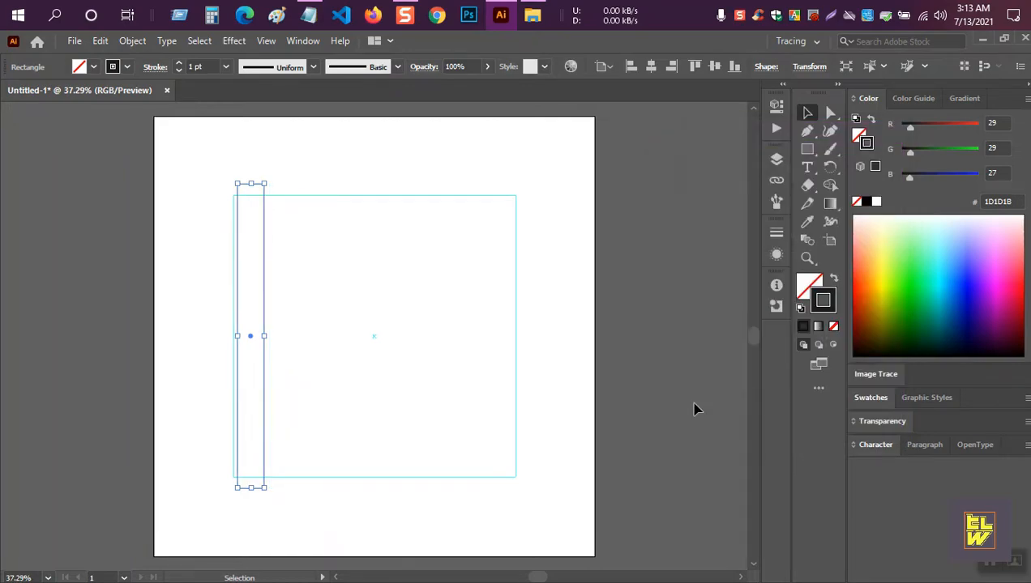
{"action": "key", "text": "ctrl+d"}
{"action": "key", "text": "ctrl+d"}
{"action": "key", "text": "ctrl+d"}
{"action": "key", "text": "ctrl+d"}
{"action": "key", "text": "ctrl+d"}
{"action": "key", "text": "ctrl+d"}
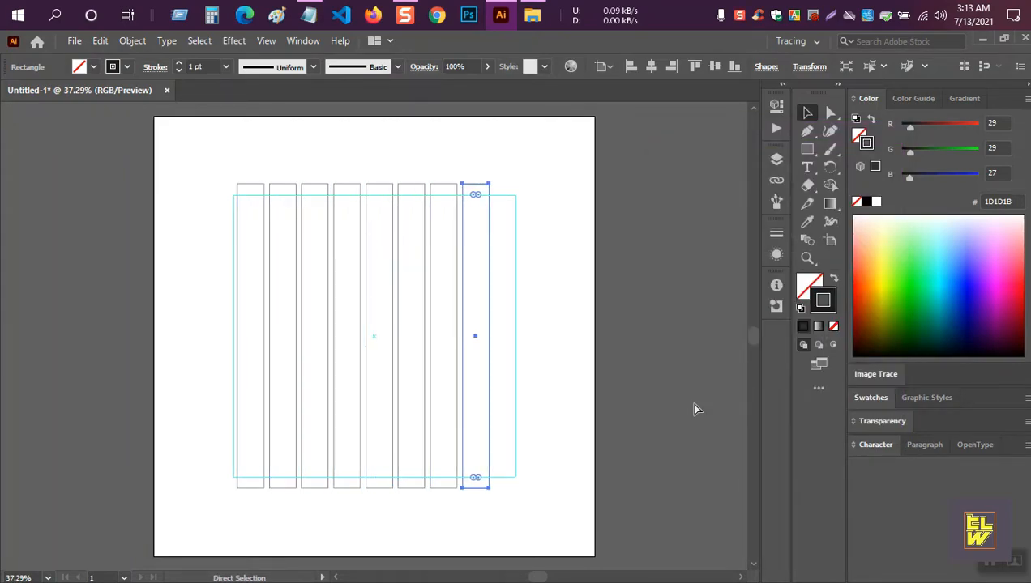
{"action": "key", "text": "ctrl+d"}
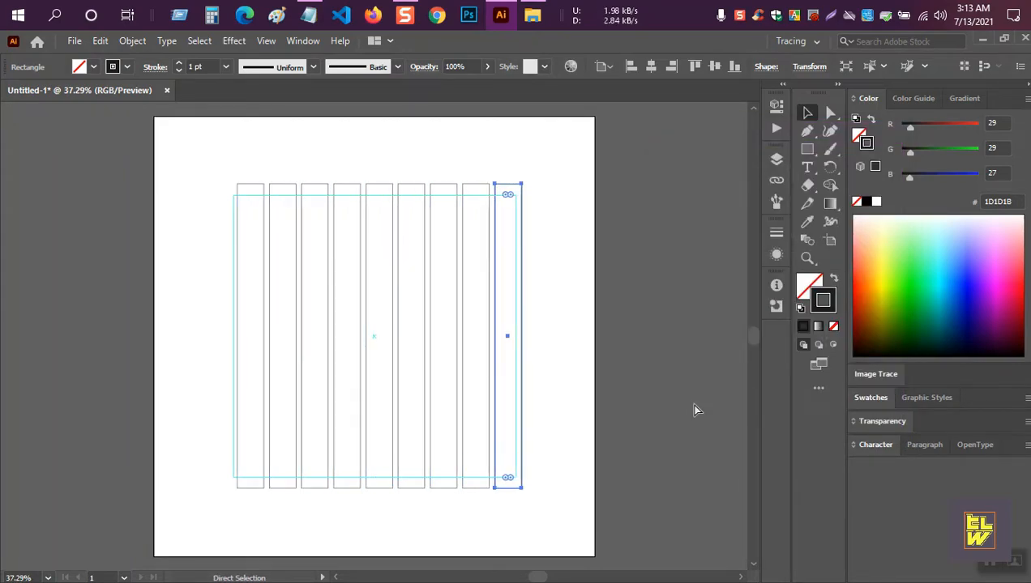
Set the ninth bar aside, group the remaining eight, and centre them horizontally.
{"action": "key", "text": "v"}
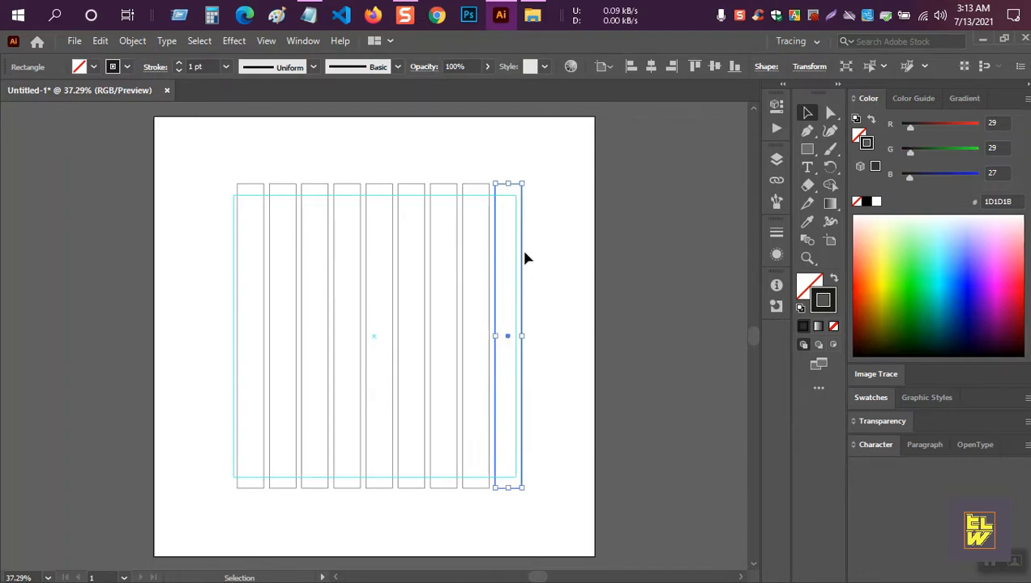
{"action": "left_click_drag", "start_coordinate": [522, 256], "coordinate": [648, 256]}
{"action": "left_click_drag", "start_coordinate": [527, 161], "coordinate": [204, 271]}
{"action": "right_click", "coordinate": [433, 221]}
{"action": "left_click", "coordinate": [455, 319]}
{"action": "left_click", "coordinate": [651, 66]}
Rotate the spare bar 90° and lay it across the top of the vertical bars.
{"action": "left_click", "coordinate": [653, 223]}
{"action": "left_click", "coordinate": [647, 219]}
{"action": "left_click_drag", "start_coordinate": [618, 179], "coordinate": [484, 347]}
{"action": "left_click_drag", "start_coordinate": [649, 328], "coordinate": [389, 208]}
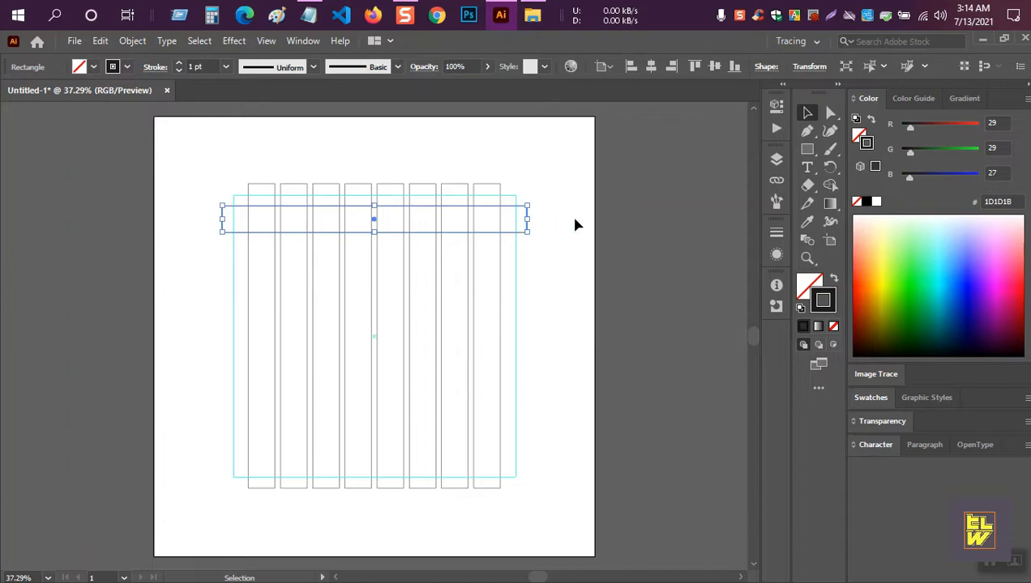
Copy the horizontal bar 73 px downward repeatedly to make eight rows, then select them.
{"action": "double_click", "coordinate": [811, 115]}
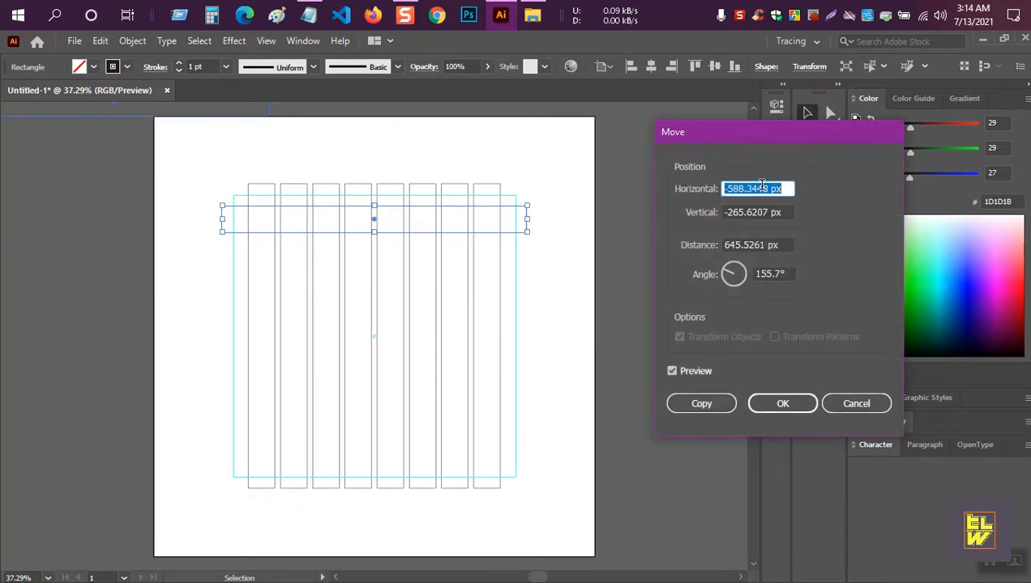
{"action": "type", "text": "73"}
{"action": "key", "text": "Tab"}
{"action": "type", "text": "0"}
{"action": "key", "text": "Tab"}
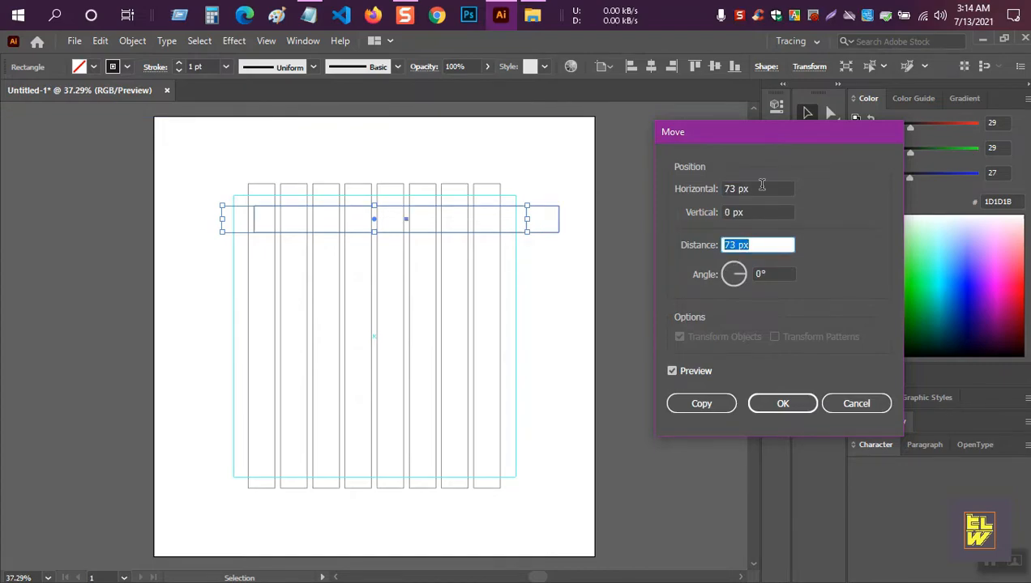
{"action": "left_click_drag", "start_coordinate": [763, 188], "coordinate": [690, 185]}
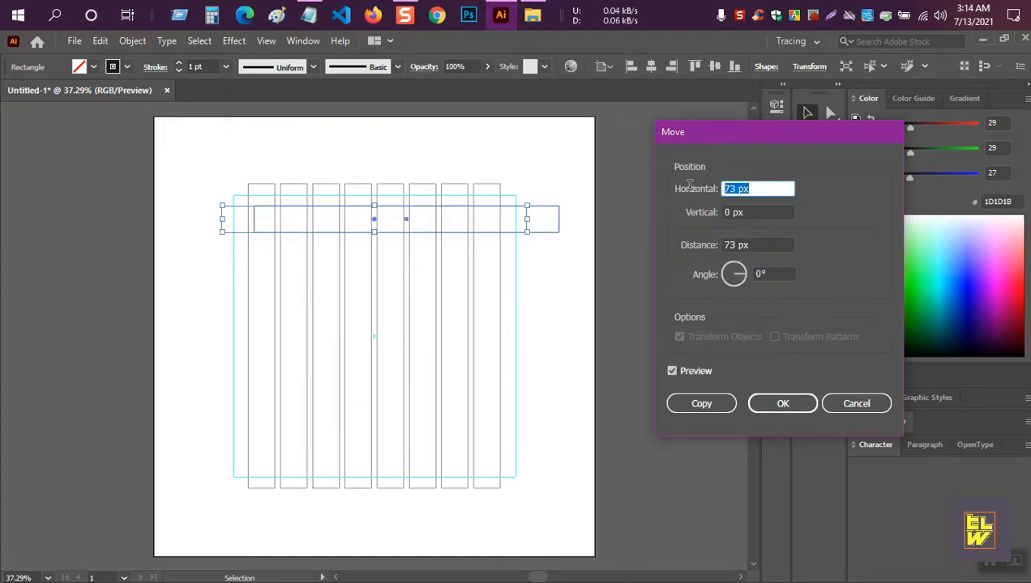
{"action": "key", "text": "Tab"}
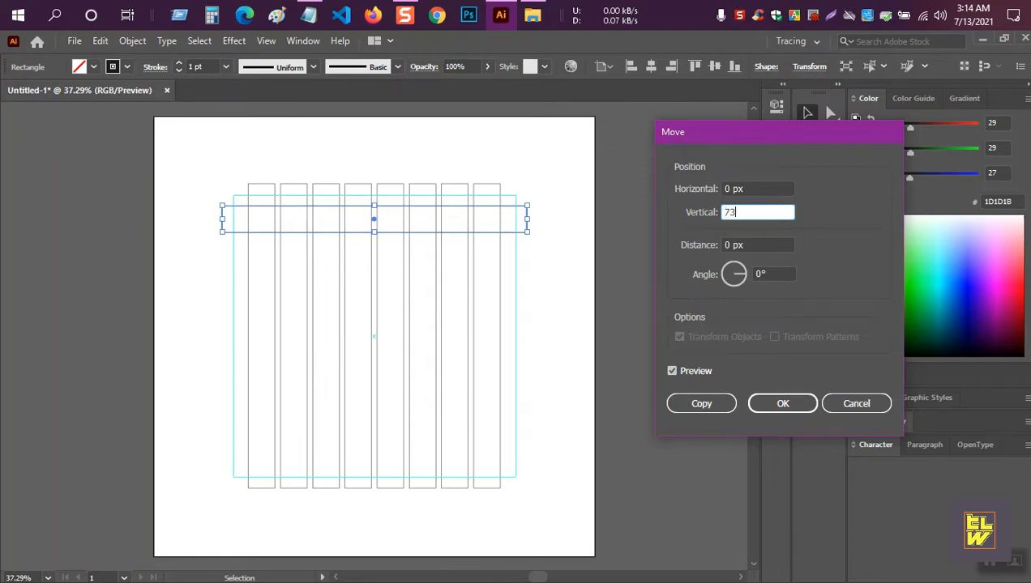
{"action": "key", "text": "Tab"}
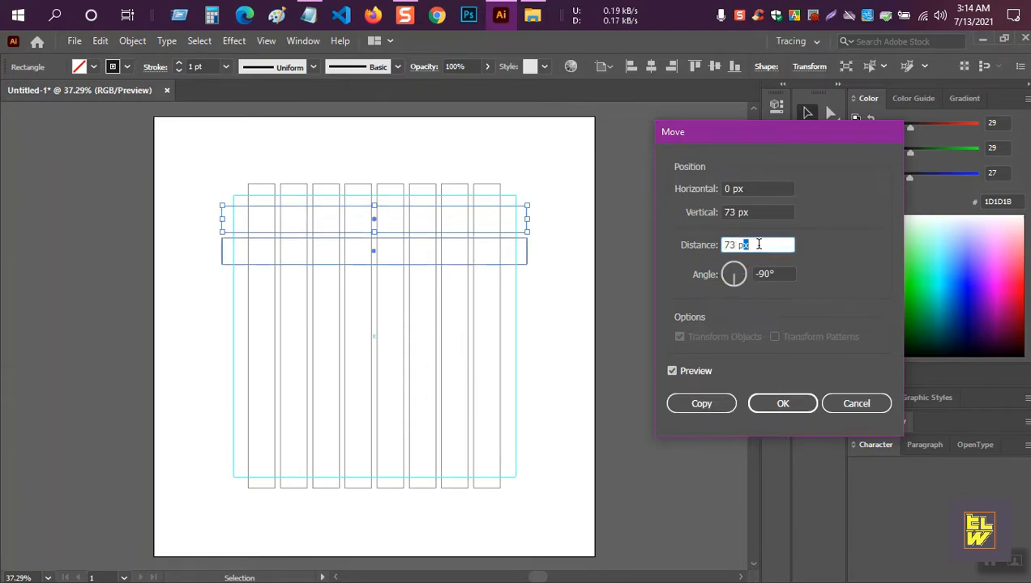
{"action": "left_click", "coordinate": [712, 404]}
{"action": "key", "text": "ctrl+d"}
{"action": "key", "text": "ctrl+d"}
{"action": "key", "text": "ctrl+d"}
{"action": "key", "text": "ctrl+d"}
{"action": "key", "text": "ctrl+d"}
{"action": "key", "text": "ctrl+d"}
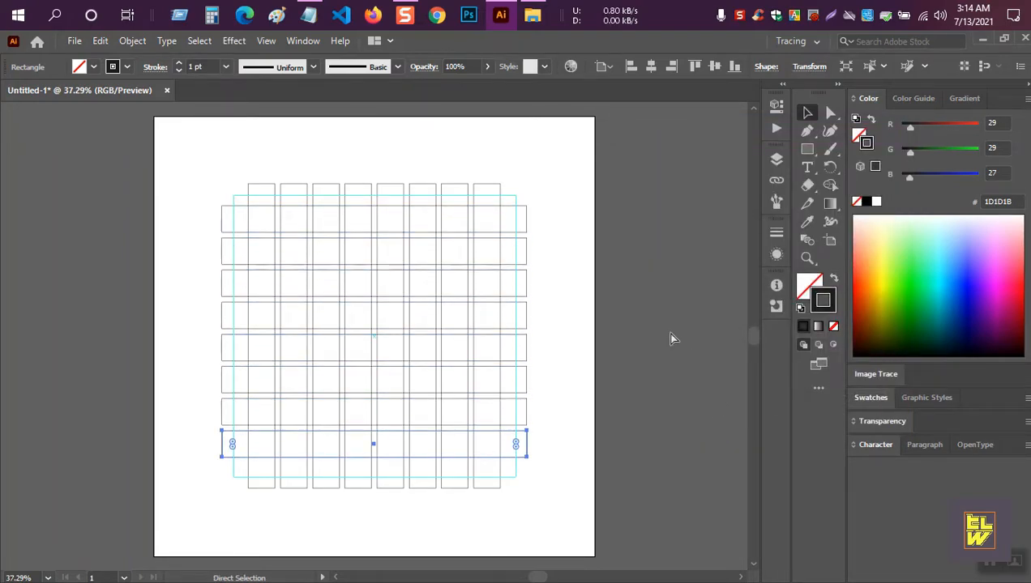
{"action": "left_click_drag", "start_coordinate": [544, 202], "coordinate": [522, 478]}
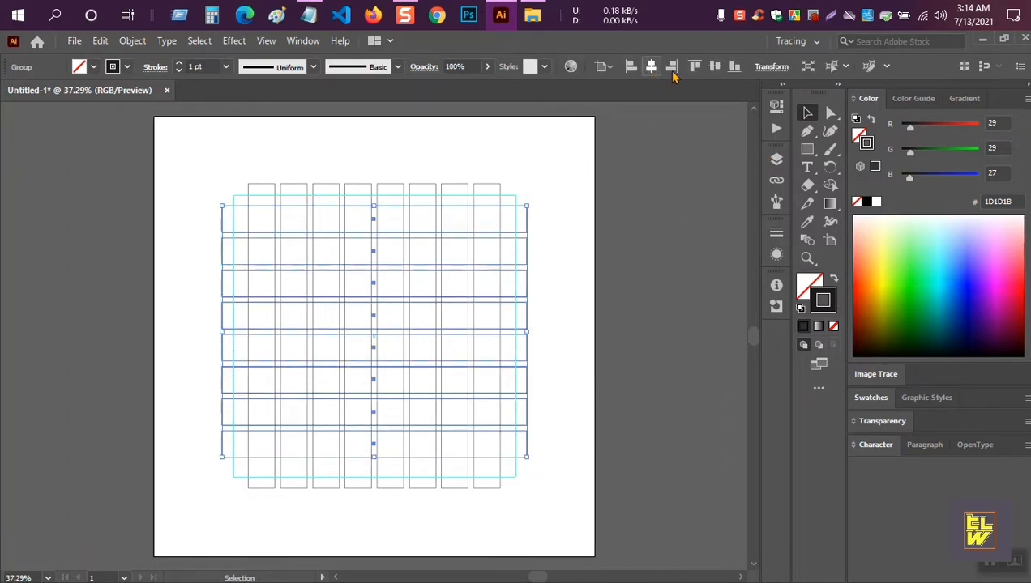
Select the grid, merge an L of cells with Shape Builder, and fill it black.
{"action": "left_click", "coordinate": [681, 202]}
{"action": "left_click_drag", "start_coordinate": [193, 149], "coordinate": [533, 511]}
{"action": "left_click", "coordinate": [830, 186]}
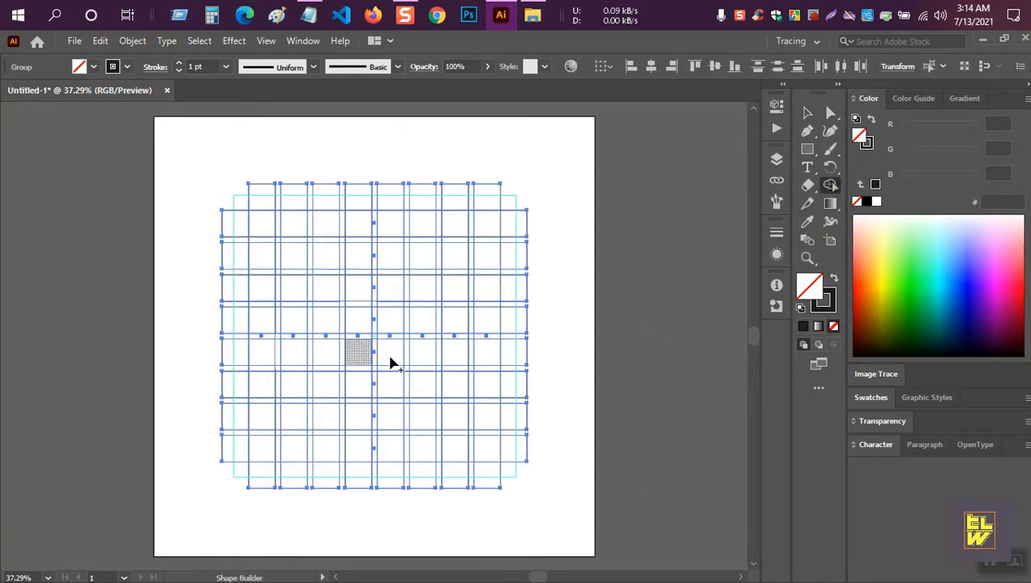
{"action": "mouse_move", "coordinate": [324, 382]}
{"action": "left_mouse_down"}
{"action": "mouse_move", "coordinate": [324, 265]}
{"action": "mouse_move", "coordinate": [423, 256]}
{"action": "left_mouse_up"}
{"action": "left_click", "coordinate": [834, 277]}
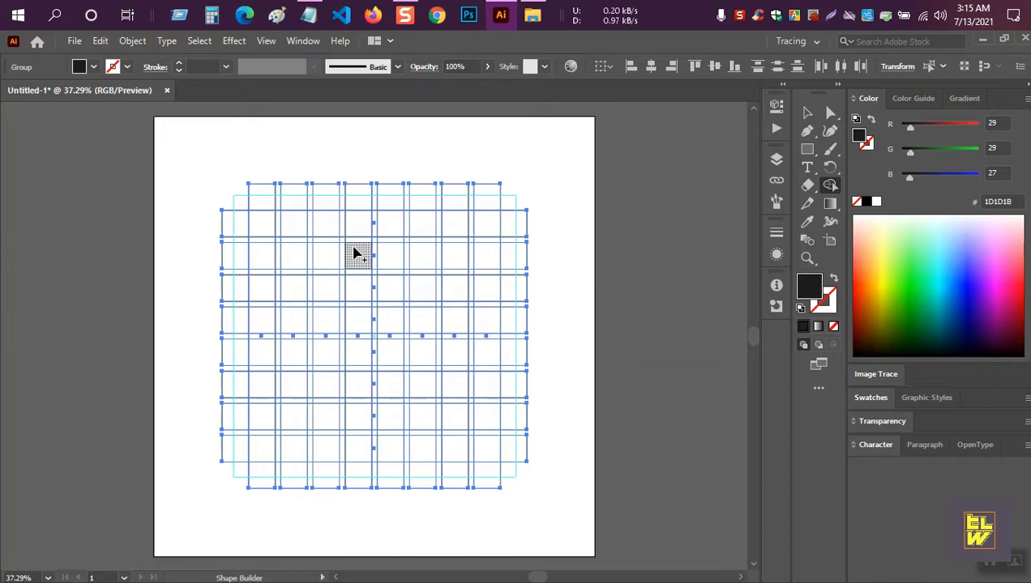
Merge the remaining cells to finish the H, then ungroup the grid pieces.
{"action": "mouse_move", "coordinate": [389, 258]}
{"action": "left_mouse_down"}
{"action": "mouse_move", "coordinate": [329, 228]}
{"action": "mouse_move", "coordinate": [329, 323]}
{"action": "mouse_move", "coordinate": [416, 290]}
{"action": "mouse_move", "coordinate": [416, 236]}
{"action": "mouse_move", "coordinate": [417, 315]}
{"action": "mouse_move", "coordinate": [438, 334]}
{"action": "left_mouse_up"}
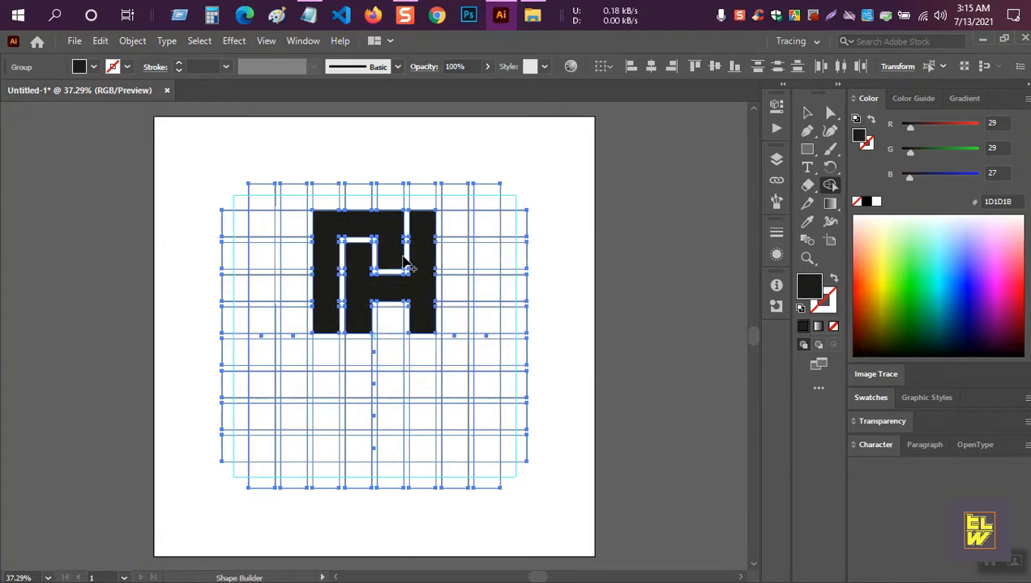
{"action": "left_click", "coordinate": [357, 271]}
{"action": "key", "text": "v"}
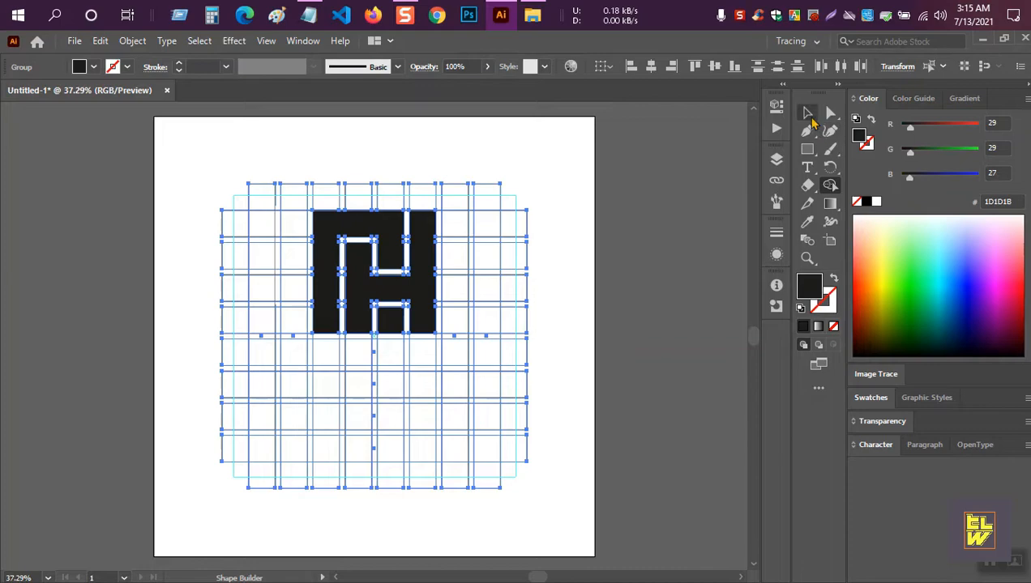
{"action": "left_click", "coordinate": [551, 206]}
{"action": "left_click", "coordinate": [421, 287]}
{"action": "key", "text": "shift+ctrl+g"}
Select both black H paths via Select > Same > Appearance, move them aside, and delete the grid.
{"action": "right_click", "coordinate": [376, 237]}
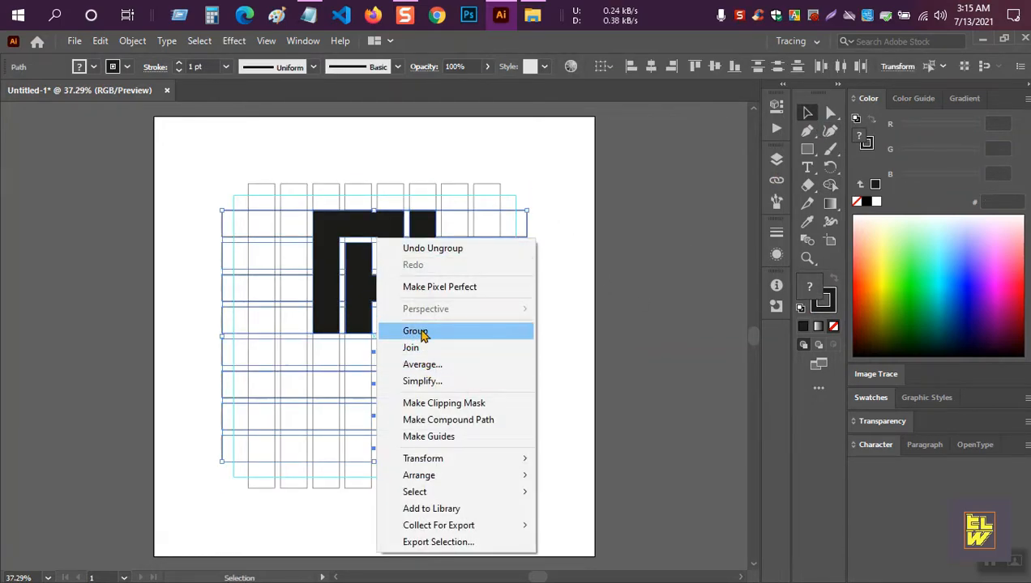
{"action": "left_click", "coordinate": [419, 331]}
{"action": "right_click", "coordinate": [420, 258]}
{"action": "left_click", "coordinate": [602, 255]}
{"action": "left_click", "coordinate": [363, 226]}
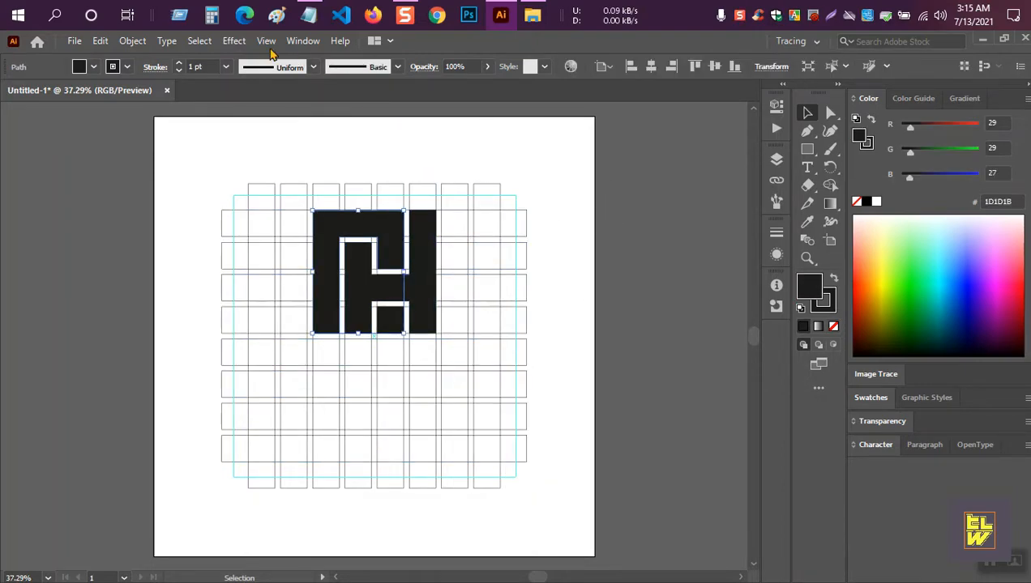
{"action": "left_click", "coordinate": [200, 41]}
{"action": "mouse_move", "coordinate": [231, 184]}
{"action": "left_click", "coordinate": [398, 190]}
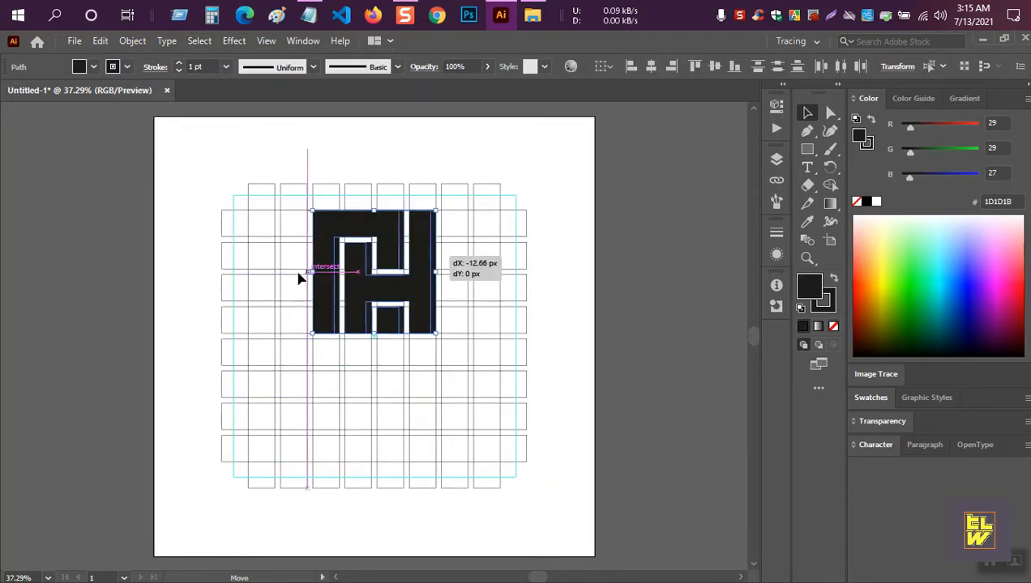
{"action": "left_click_drag", "start_coordinate": [390, 266], "coordinate": [77, 252]}
{"action": "left_click_drag", "start_coordinate": [184, 151], "coordinate": [544, 499]}
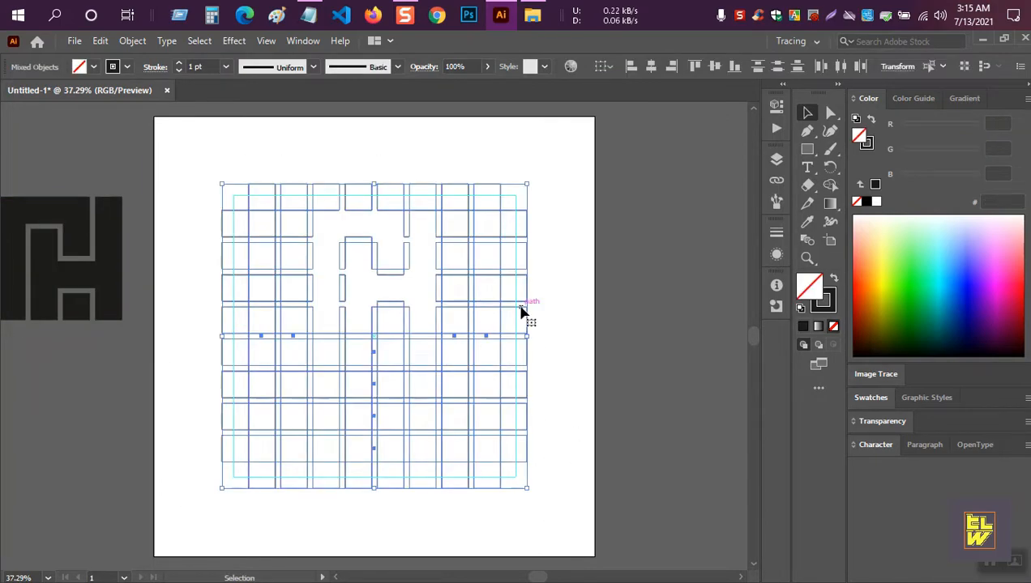
{"action": "key", "text": "Delete"}
Move the H back to the artboard centre, group its pieces, and enlarge it.
{"action": "left_click", "coordinate": [79, 281]}
{"action": "left_click_drag", "start_coordinate": [78, 281], "coordinate": [392, 342]}
{"action": "right_click", "coordinate": [386, 264]}
{"action": "left_click", "coordinate": [427, 361]}
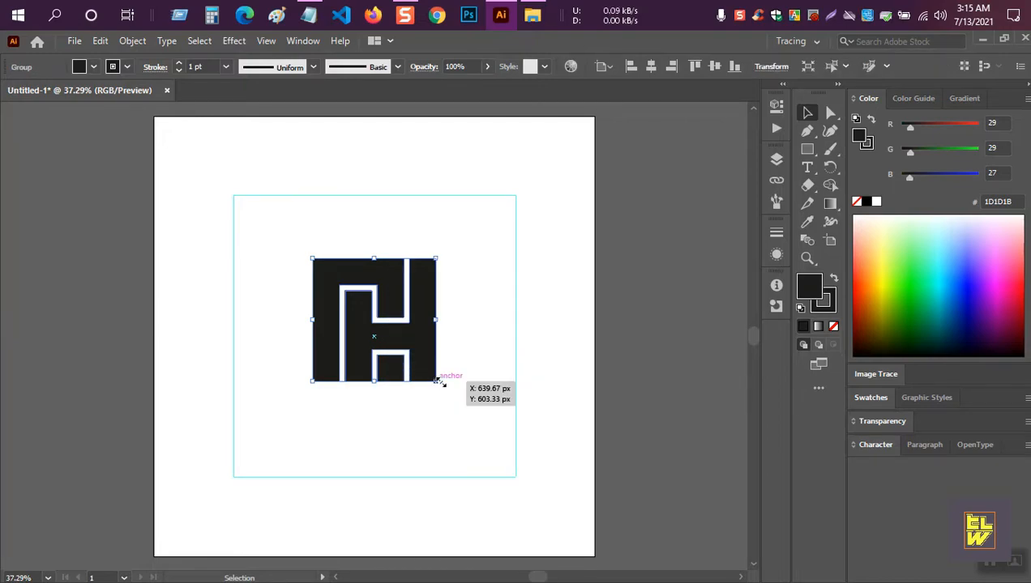
{"action": "left_click_drag", "start_coordinate": [436, 381], "coordinate": [523, 476]}
Vertically centre the H, then combine it via Object > Compound Path > Make.
{"action": "left_click", "coordinate": [714, 66]}
{"action": "left_click", "coordinate": [570, 346]}
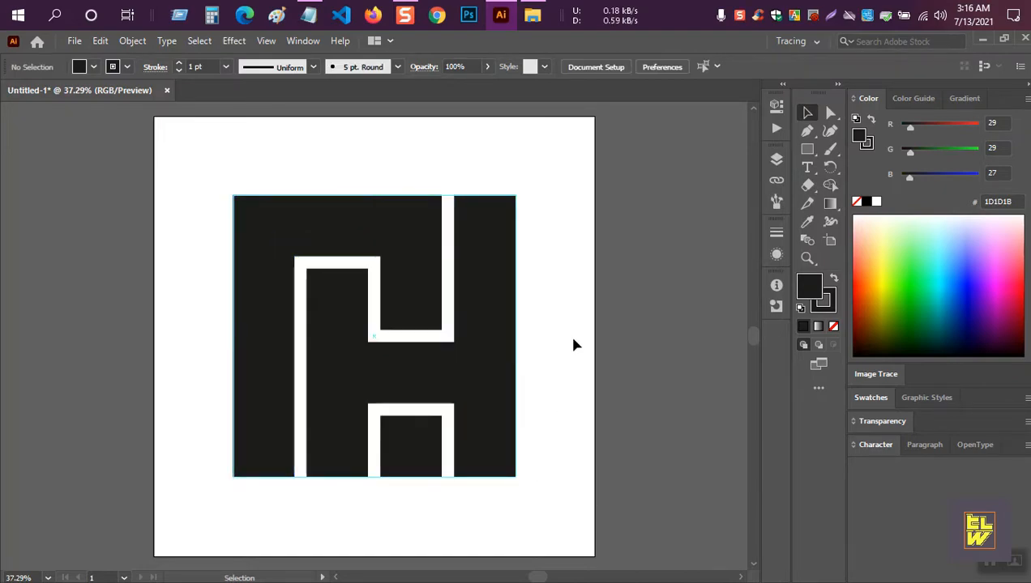
{"action": "left_click_drag", "start_coordinate": [553, 506], "coordinate": [252, 334]}
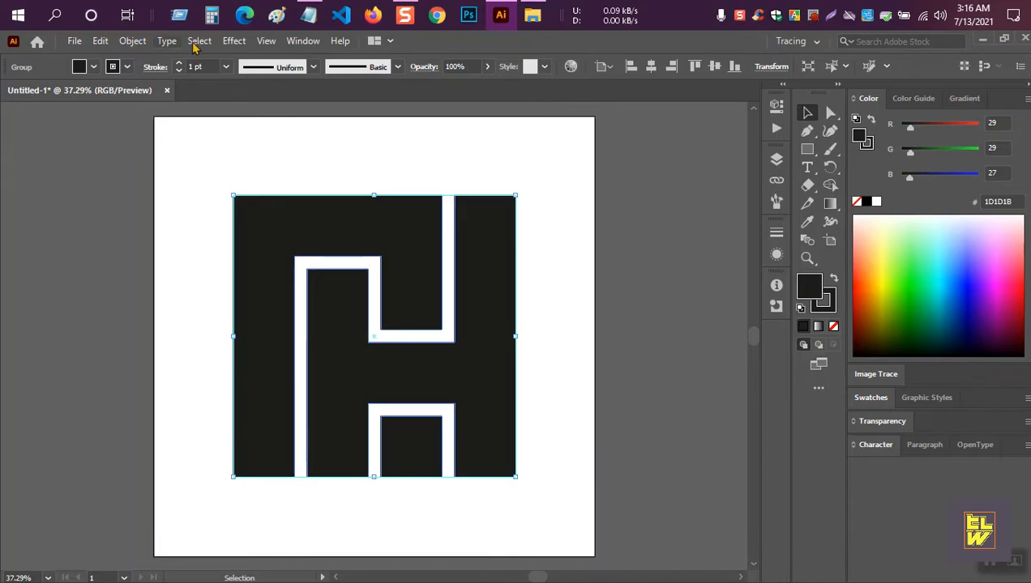
{"action": "left_click", "coordinate": [132, 40]}
{"action": "mouse_move", "coordinate": [208, 570]}
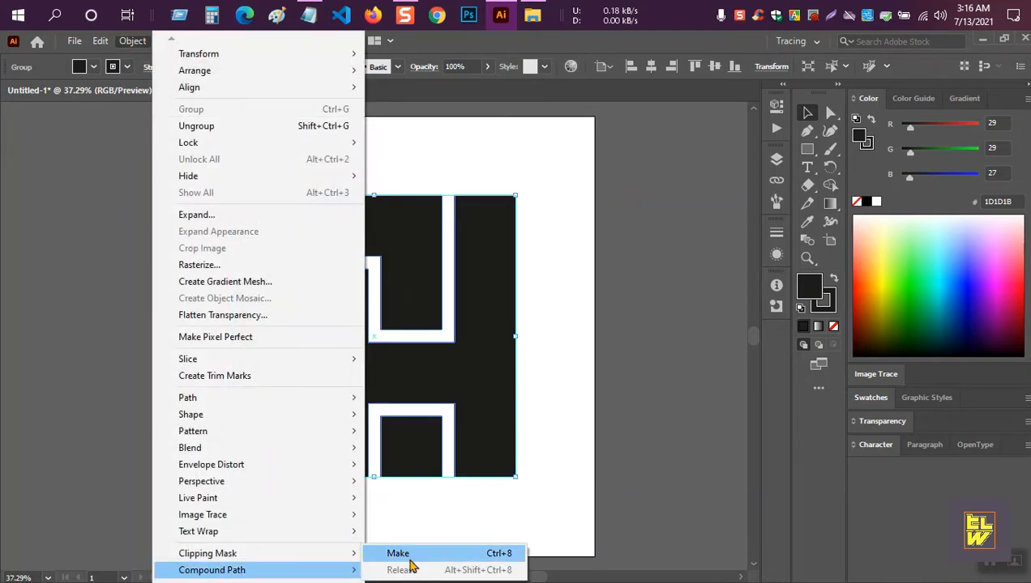
{"action": "left_click", "coordinate": [399, 555]}
Remove the H's stroke and delete the blue gradient reference square.
{"action": "left_click", "coordinate": [829, 303]}
{"action": "left_click", "coordinate": [834, 326]}
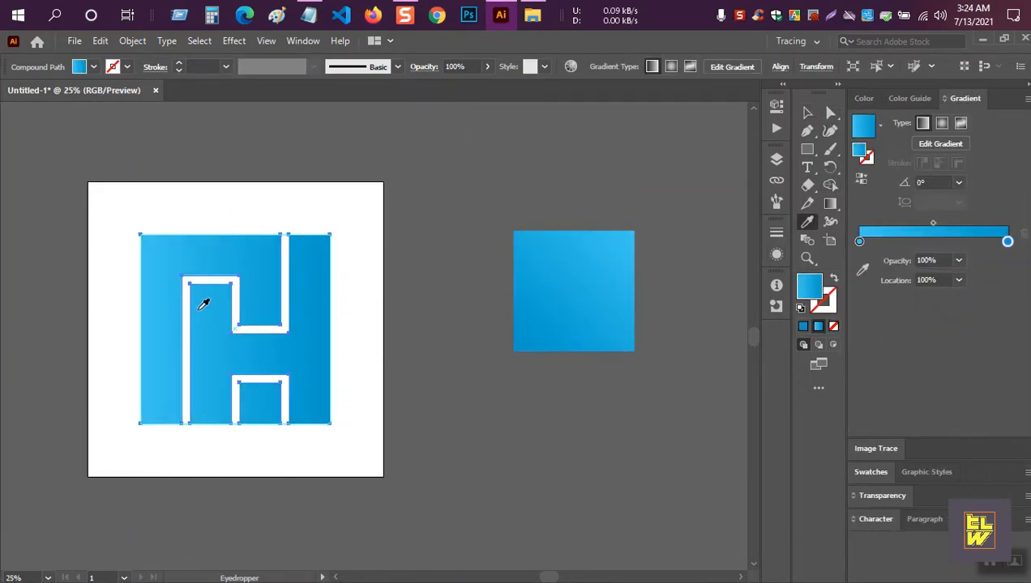
{"action": "key", "text": "v"}
{"action": "key", "text": "ctrl+shift+a"}
{"action": "left_click", "coordinate": [594, 289]}
{"action": "key", "text": "Delete"}
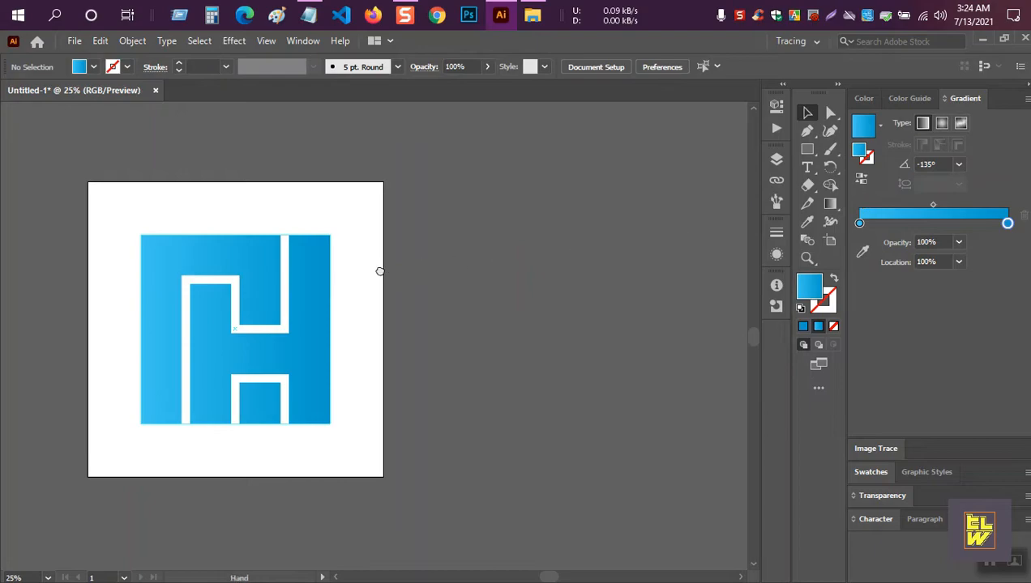
Fit the artboard in the window, shrink the blue H, and realign it.
{"action": "left_click_drag", "start_coordinate": [378, 272], "coordinate": [548, 281]}
{"action": "left_click", "coordinate": [48, 578]}
{"action": "left_click", "coordinate": [77, 558]}
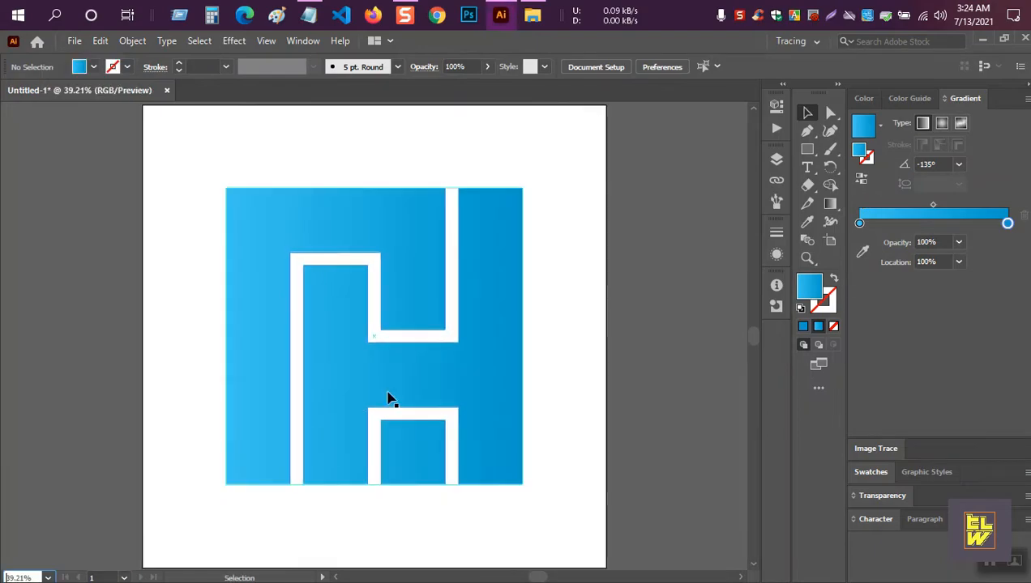
{"action": "left_click", "coordinate": [497, 295]}
{"action": "left_click_drag", "start_coordinate": [526, 484], "coordinate": [475, 437]}
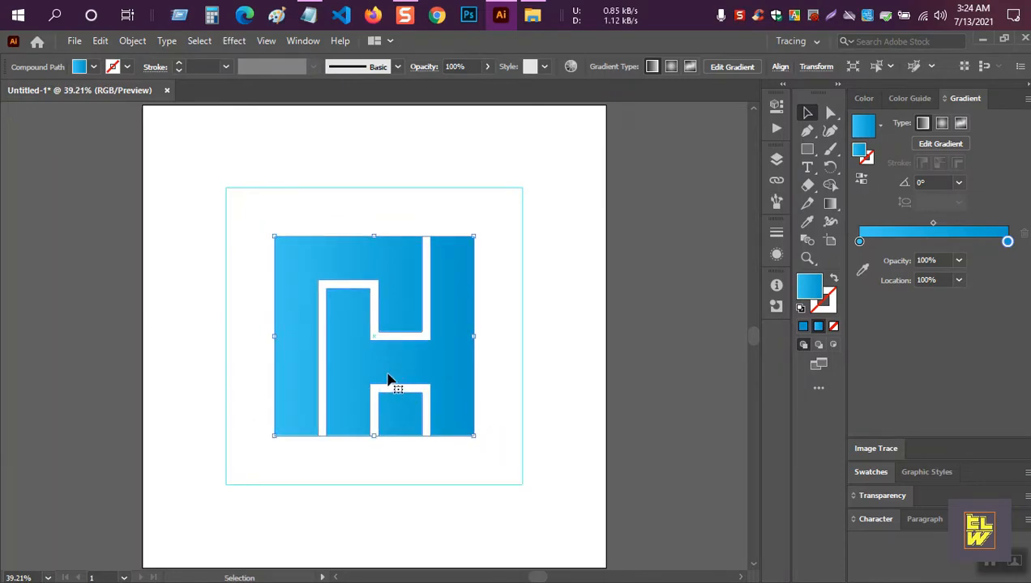
{"action": "left_click", "coordinate": [690, 164]}
{"action": "left_click", "coordinate": [449, 280]}
{"action": "left_click", "coordinate": [779, 66]}
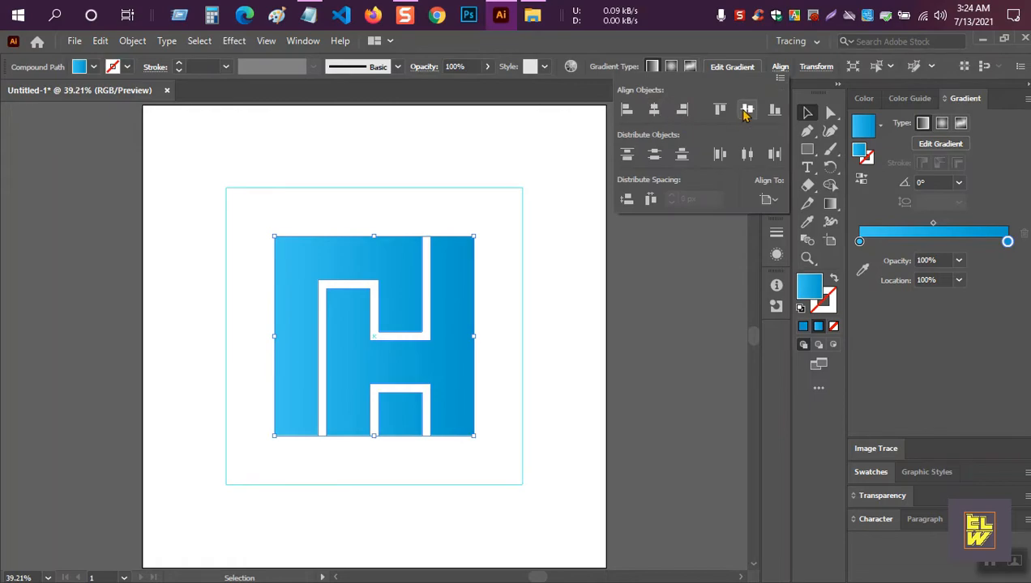
{"action": "left_click", "coordinate": [679, 281]}
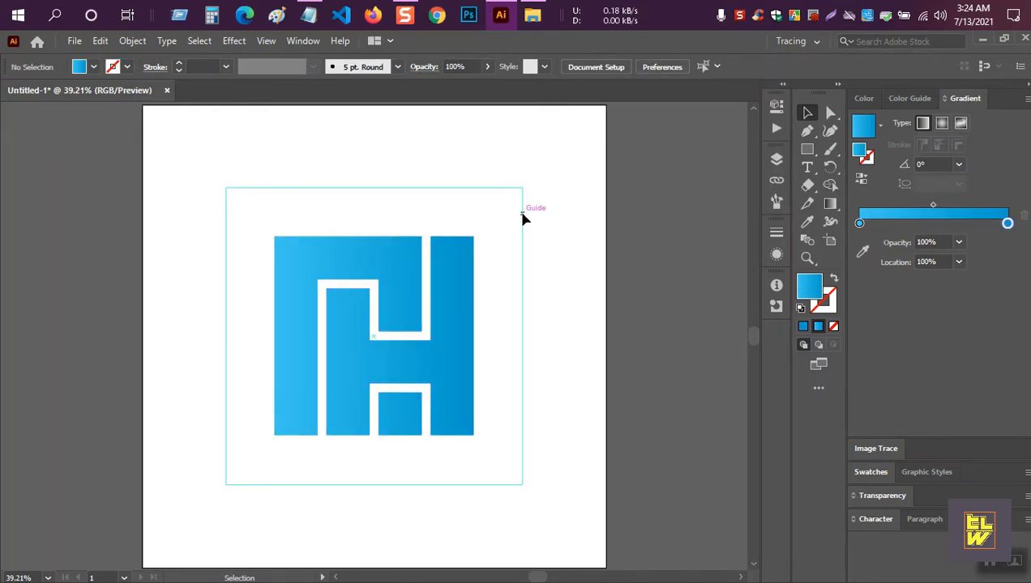
Unlock the guides and delete the square guide.
{"action": "right_click", "coordinate": [522, 219]}
{"action": "left_click", "coordinate": [568, 370]}
{"action": "left_click", "coordinate": [523, 229]}
{"action": "key", "text": "Delete"}
{"action": "left_click_drag", "start_coordinate": [459, 459], "coordinate": [251, 236]}
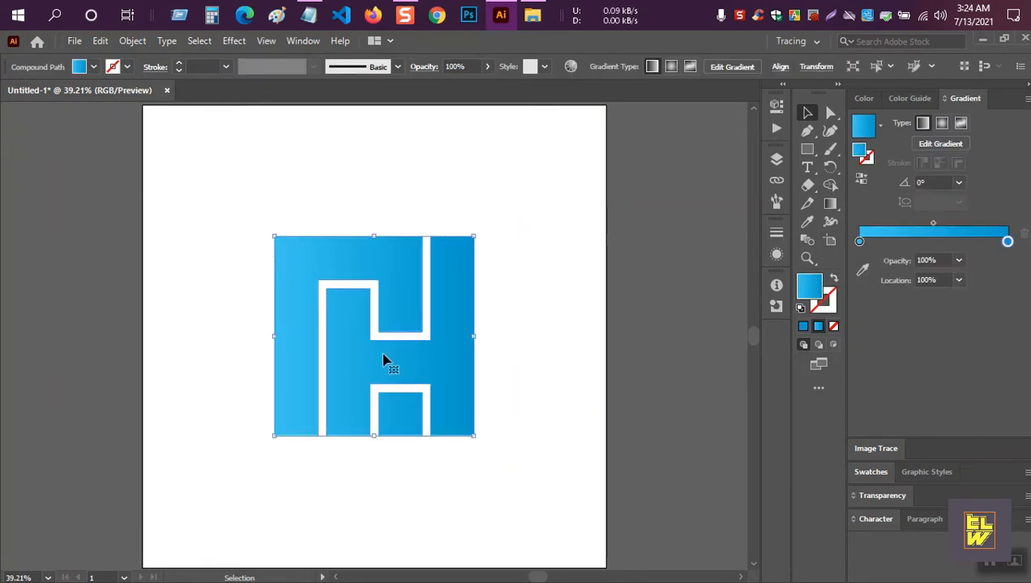
{"action": "left_click", "coordinate": [614, 369]}
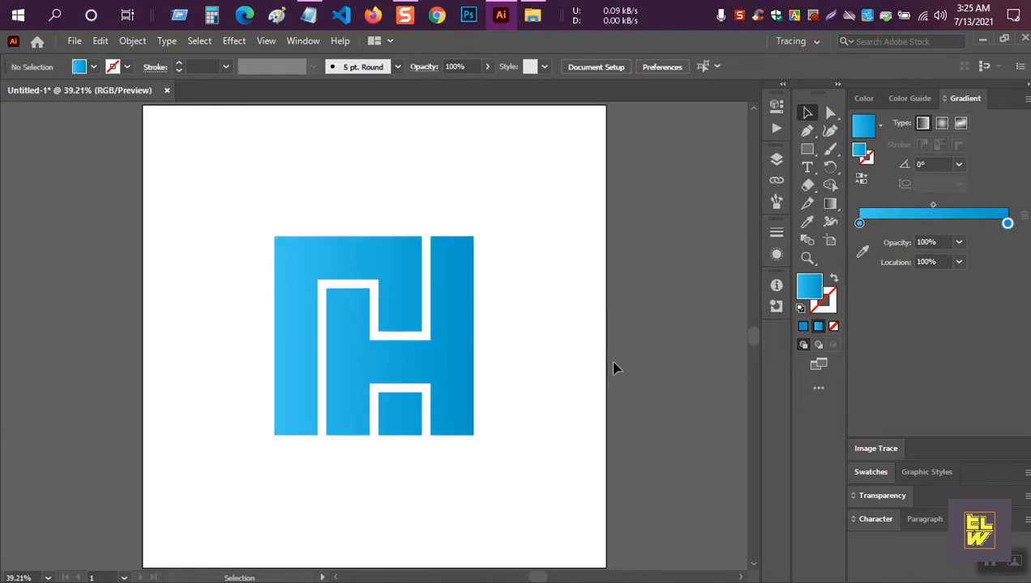
Raise the H about 58 px and place a small scaled copy below-left as an icon.
{"action": "left_click_drag", "start_coordinate": [364, 321], "coordinate": [361, 274]}
{"action": "left_click", "coordinate": [576, 269]}
{"action": "left_click_drag", "start_coordinate": [357, 337], "coordinate": [331, 503], "text": "alt"}
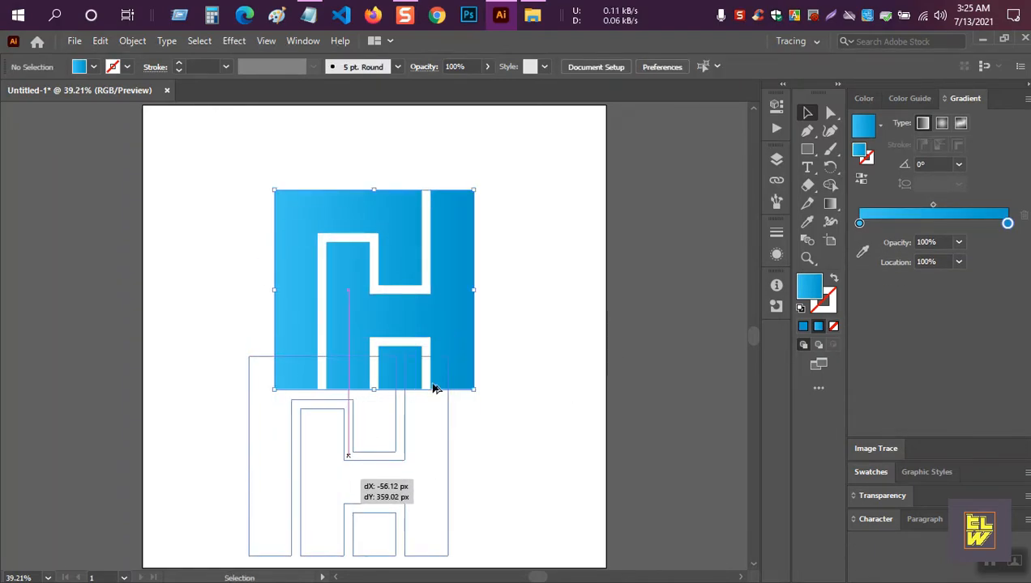
{"action": "left_click_drag", "start_coordinate": [447, 357], "coordinate": [325, 438]}
{"action": "left_click", "coordinate": [467, 428]}
{"action": "left_click", "coordinate": [497, 443]}
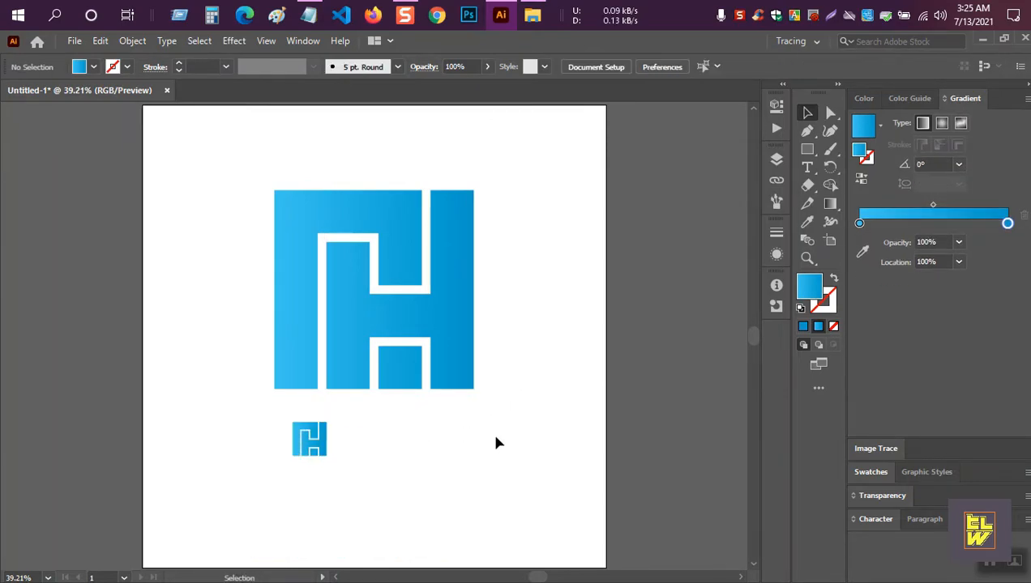
Add a text object beside the icon set in Poppins ExtraBold at 60 pt.
{"action": "left_click", "coordinate": [808, 168]}
{"action": "left_click_drag", "start_coordinate": [339, 428], "coordinate": [339, 428]}
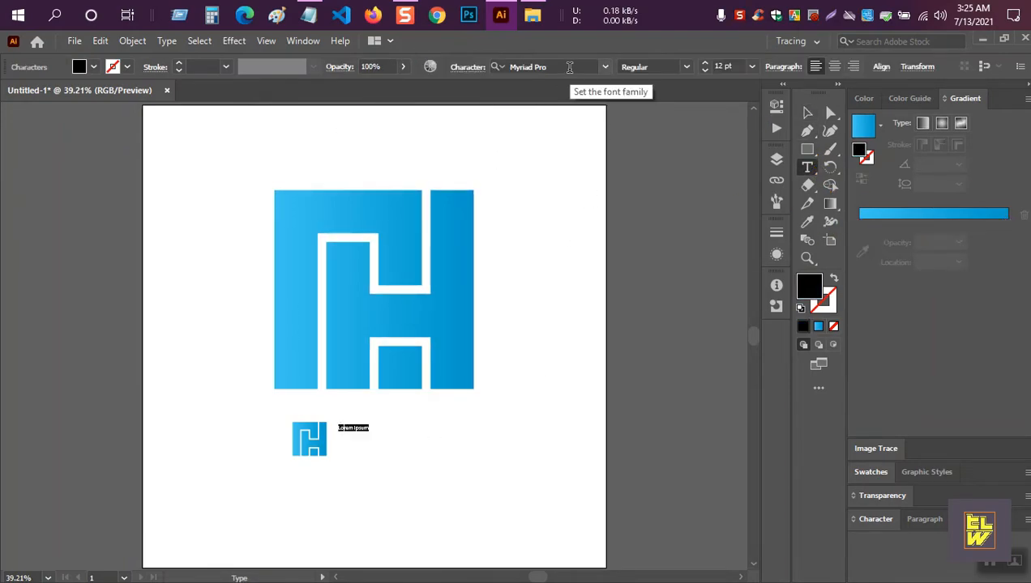
{"action": "left_click", "coordinate": [570, 66]}
{"action": "type", "text": "Popp"}
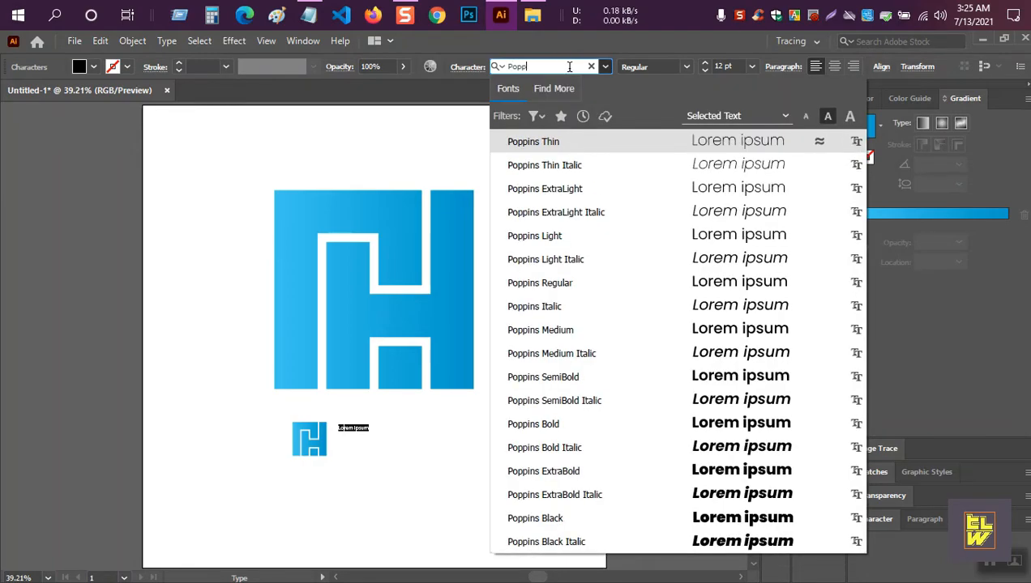
{"action": "type", "text": "i"}
{"action": "left_click", "coordinate": [543, 470]}
{"action": "left_click", "coordinate": [751, 66]}
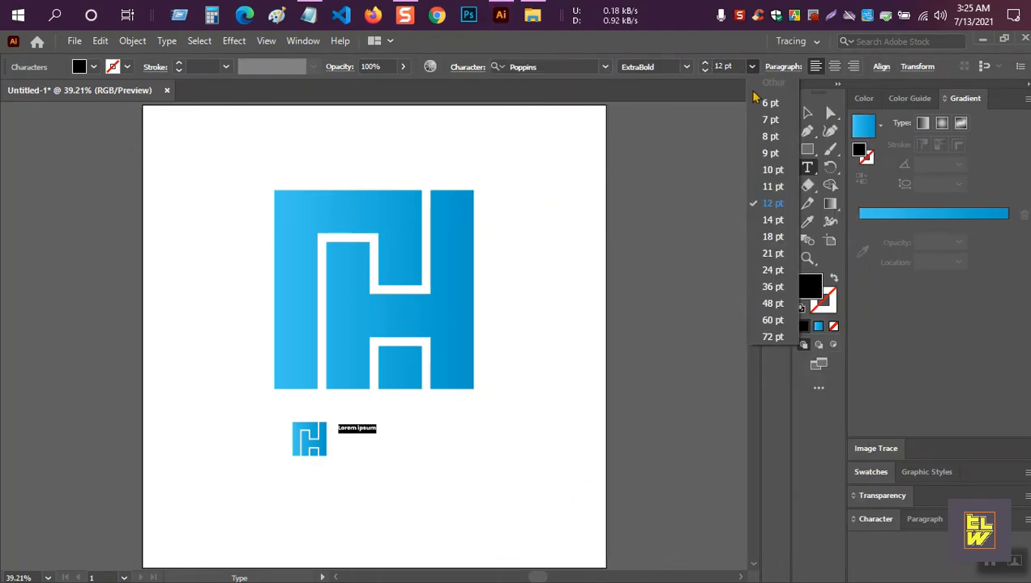
{"action": "left_click", "coordinate": [772, 320]}
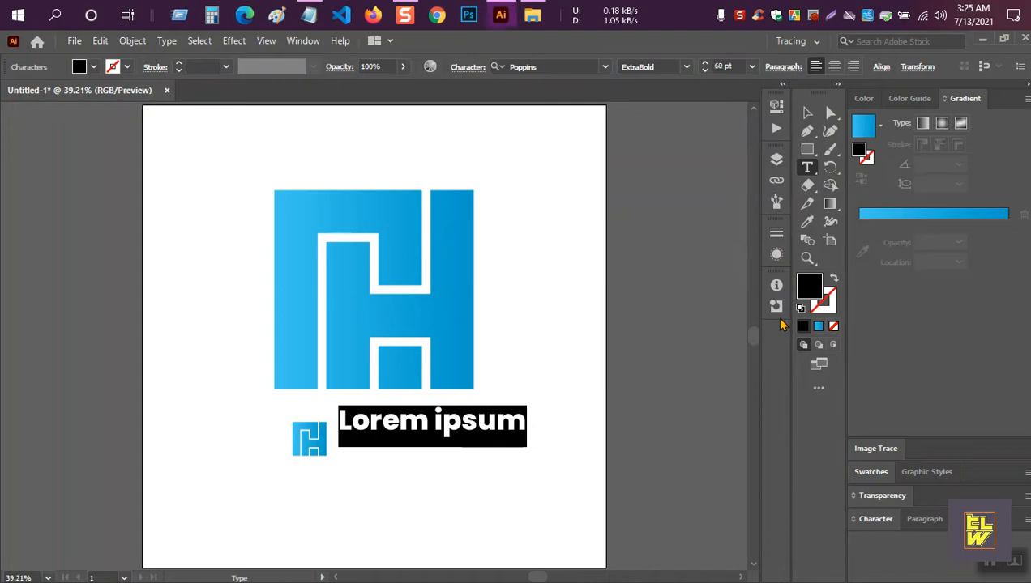
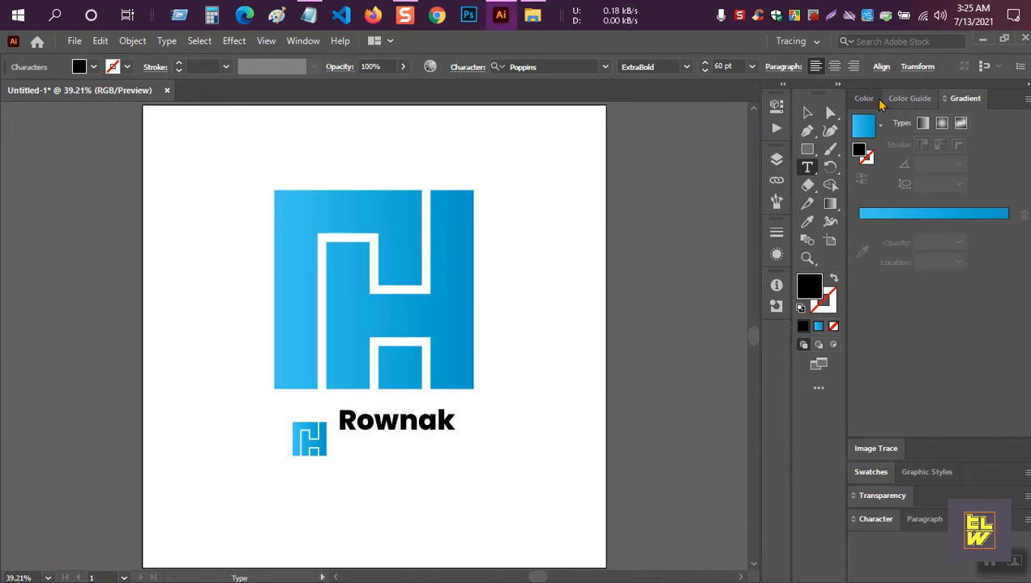
Type the first name in ExtraBold and position it beside the small icon.
{"action": "left_click", "coordinate": [686, 66]}
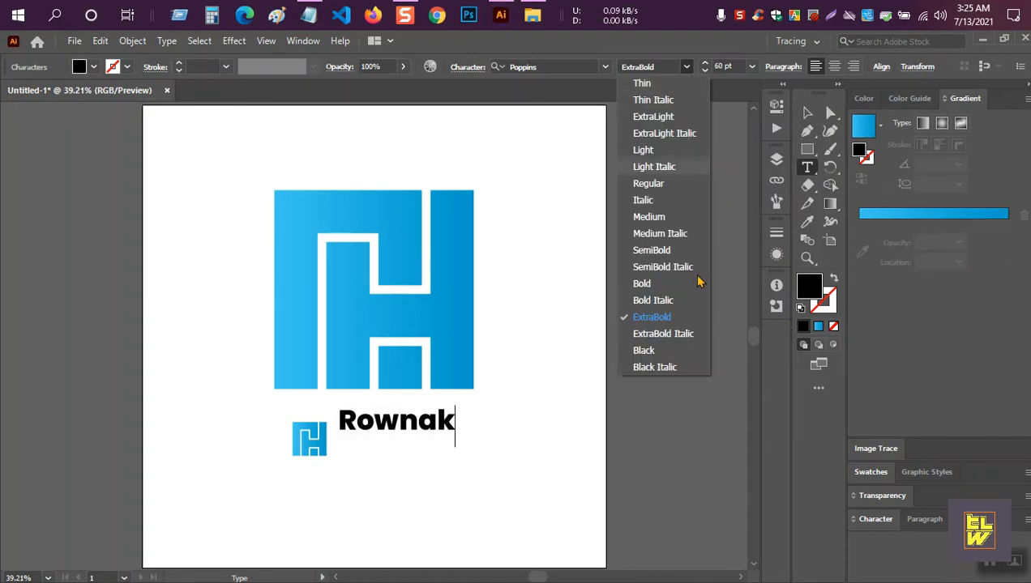
{"action": "key", "text": "Escape"}
{"action": "key", "text": "ctrl+a"}
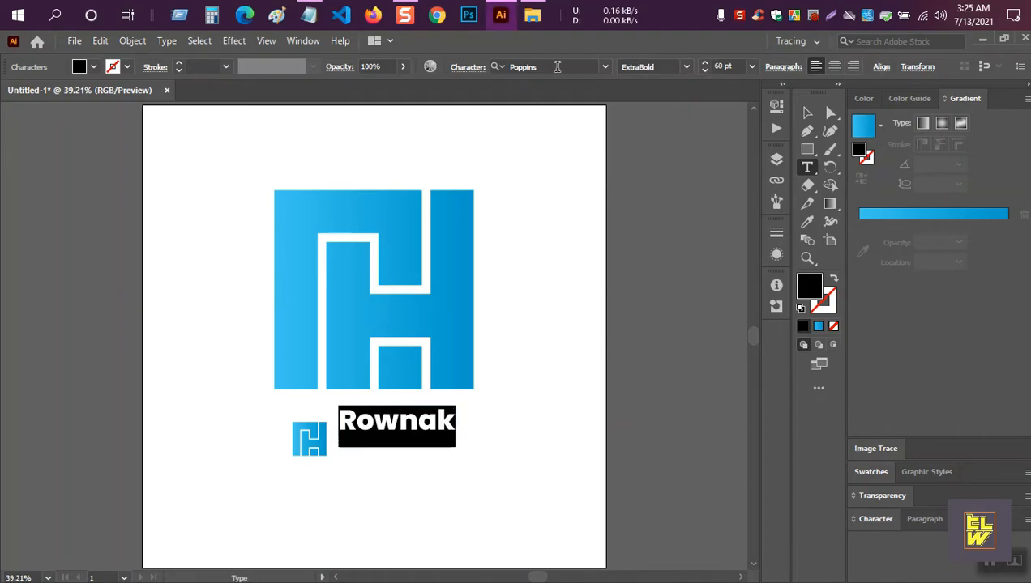
{"action": "left_click", "coordinate": [688, 68]}
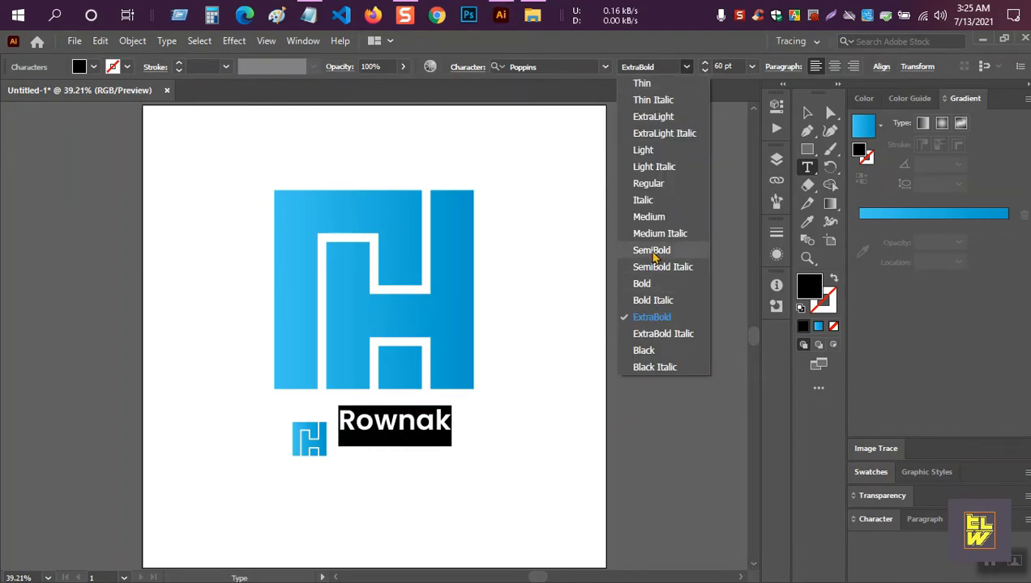
{"action": "left_click", "coordinate": [651, 317]}
{"action": "key", "text": "Escape"}
{"action": "left_click_drag", "start_coordinate": [407, 429], "coordinate": [468, 456]}
{"action": "left_click", "coordinate": [581, 412]}
{"action": "left_click", "coordinate": [622, 389]}
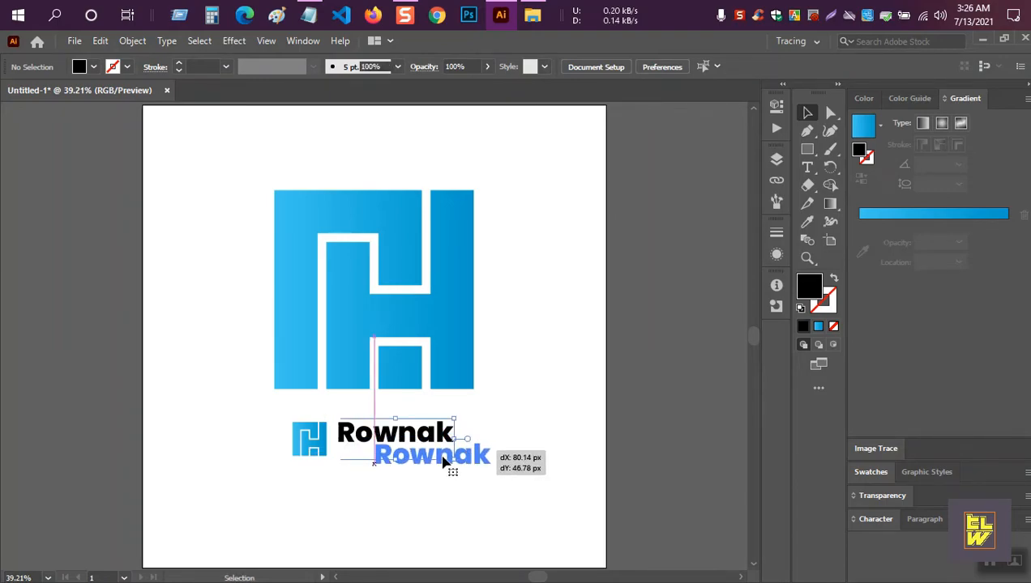
Duplicate the name below, retype it as the surname, and set it to Regular weight.
{"action": "left_click_drag", "start_coordinate": [442, 460], "coordinate": [444, 462]}
{"action": "key", "text": "t"}
{"action": "double_click", "coordinate": [458, 463]}
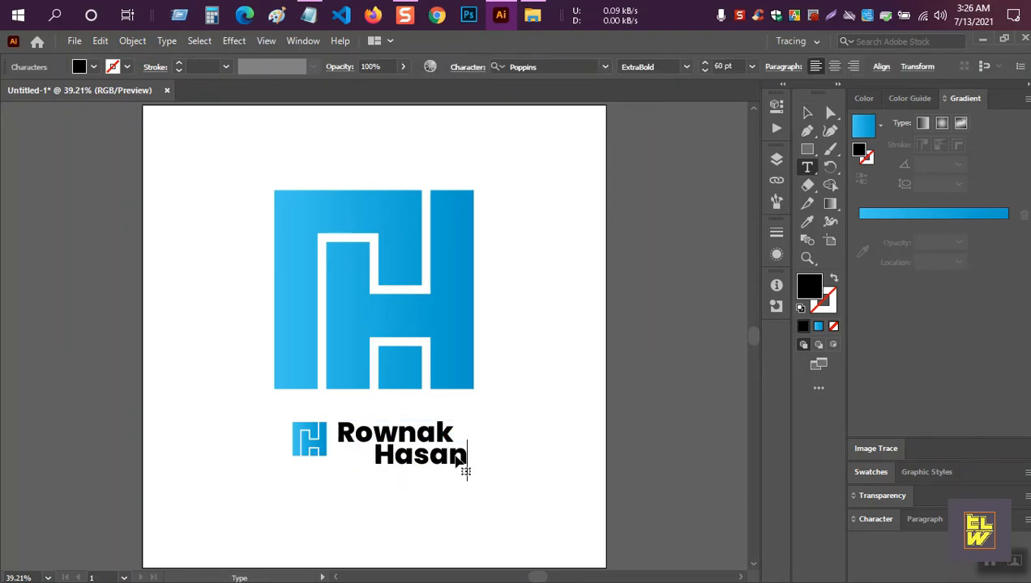
{"action": "key", "text": "ctrl+a"}
{"action": "left_click", "coordinate": [686, 68]}
{"action": "left_click", "coordinate": [652, 189]}
{"action": "left_click", "coordinate": [575, 265], "text": "ctrl"}
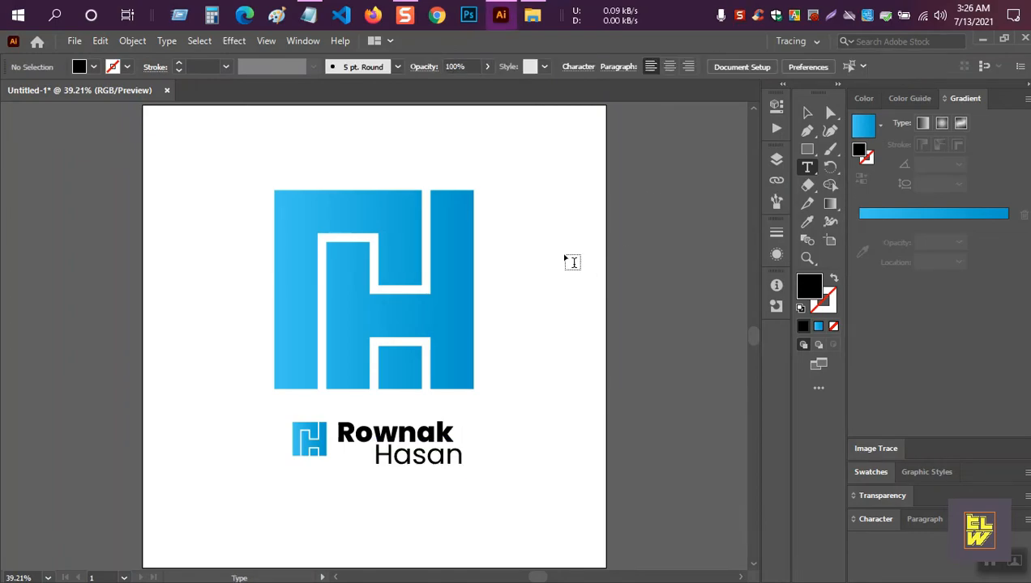
Shift the surname line slightly to the right.
{"action": "left_click", "coordinate": [808, 111]}
{"action": "left_click_drag", "start_coordinate": [407, 475], "coordinate": [476, 458]}
{"action": "left_click", "coordinate": [525, 437]}
{"action": "left_click", "coordinate": [517, 405]}
Enlarge the small H icon to about 91 px and nudge it left.
{"action": "left_click", "coordinate": [322, 454]}
{"action": "mouse_move", "coordinate": [331, 462]}
{"action": "left_mouse_down"}
{"action": "mouse_move", "coordinate": [317, 454]}
{"action": "mouse_move", "coordinate": [340, 468]}
{"action": "left_mouse_up"}
{"action": "left_click", "coordinate": [394, 494]}
{"action": "left_click", "coordinate": [314, 450]}
{"action": "key", "text": "shift+Left"}
{"action": "key", "text": "shift+Left"}
{"action": "key", "text": "shift+Left"}
Group the small icon with both name lines, lower it, and centre it horizontally.
{"action": "left_click_drag", "start_coordinate": [487, 485], "coordinate": [307, 435]}
{"action": "key", "text": "ctrl+g"}
{"action": "mouse_move", "coordinate": [411, 448]}
{"action": "left_mouse_down"}
{"action": "mouse_move", "coordinate": [409, 460]}
{"action": "mouse_move", "coordinate": [403, 453]}
{"action": "left_mouse_up"}
{"action": "left_click", "coordinate": [509, 67]}
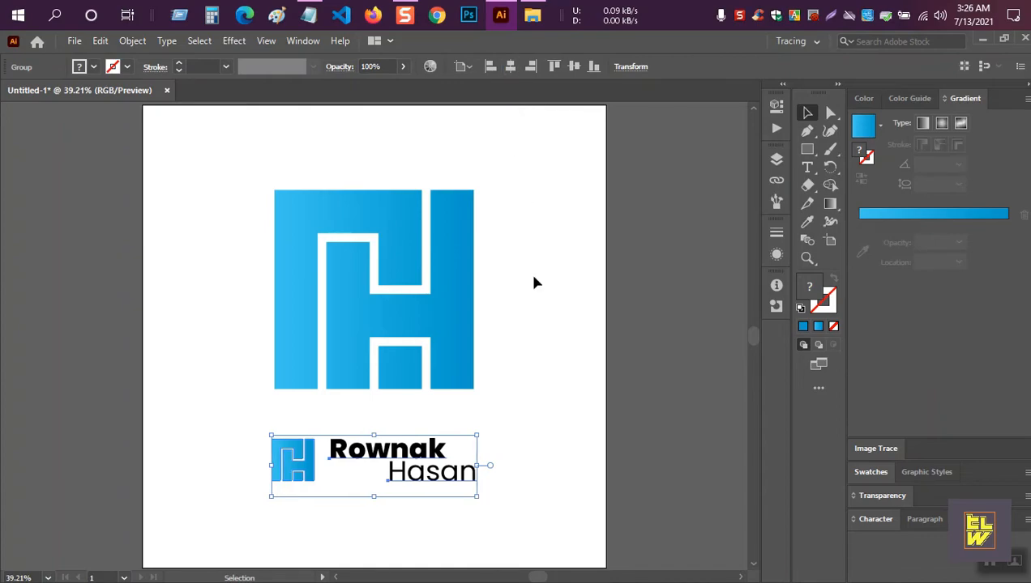
{"action": "left_click", "coordinate": [520, 218]}
Scale the big H up to about 575 px and lower the name lockup.
{"action": "left_click", "coordinate": [460, 368]}
{"action": "left_click_drag", "start_coordinate": [481, 402], "coordinate": [512, 425]}
{"action": "left_click", "coordinate": [554, 360]}
{"action": "left_click_drag", "start_coordinate": [435, 459], "coordinate": [437, 481]}
{"action": "left_click", "coordinate": [541, 442]}
Group the big H with the lockup and centre the whole logo on the artboard.
{"action": "left_click_drag", "start_coordinate": [524, 535], "coordinate": [261, 247]}
{"action": "key", "text": "ctrl+g"}
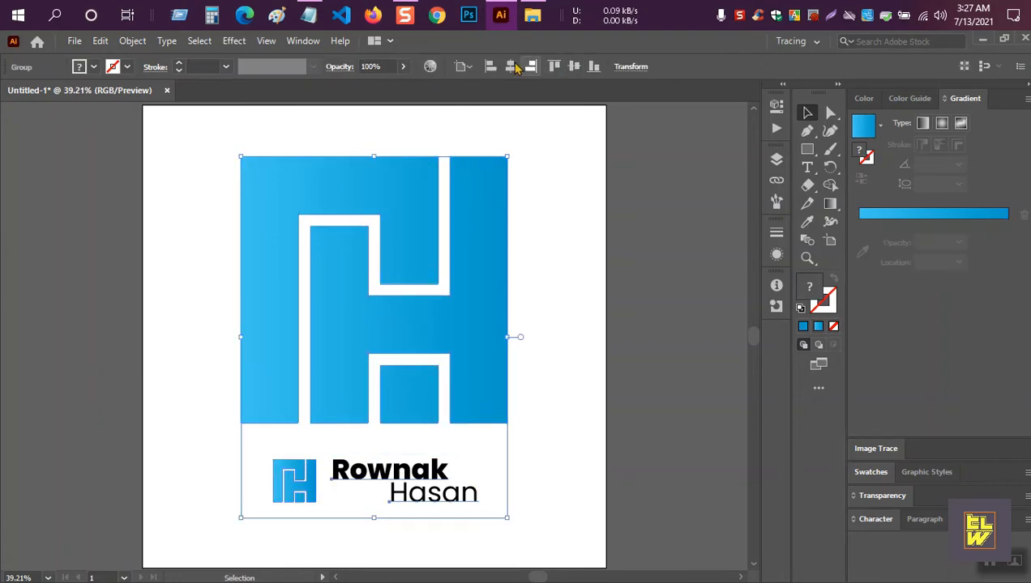
{"action": "left_click", "coordinate": [575, 70]}
{"action": "left_click", "coordinate": [677, 217]}
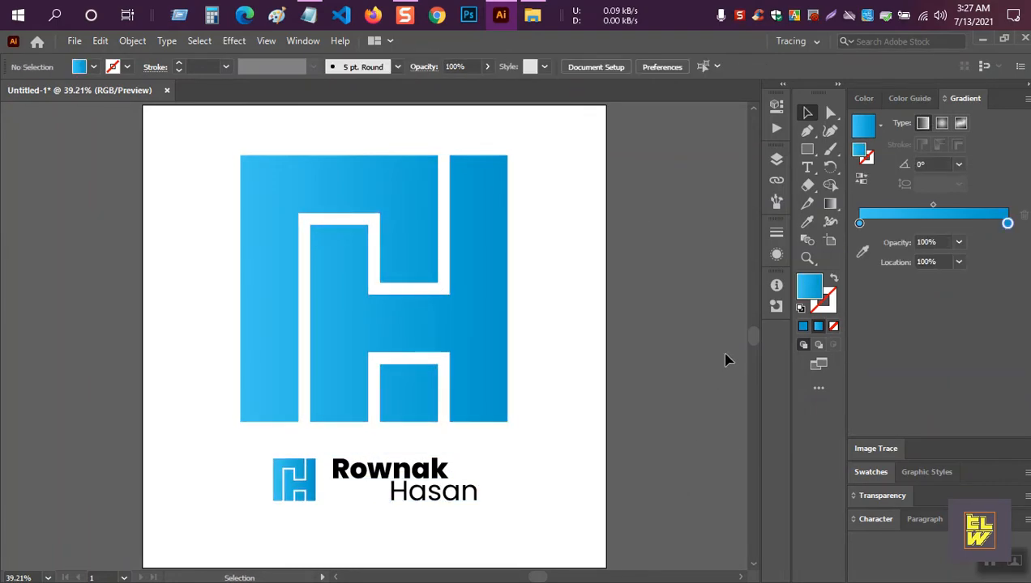
{"action": "left_click_drag", "start_coordinate": [389, 276], "coordinate": [388, 296]}
{"action": "left_click", "coordinate": [567, 255]}
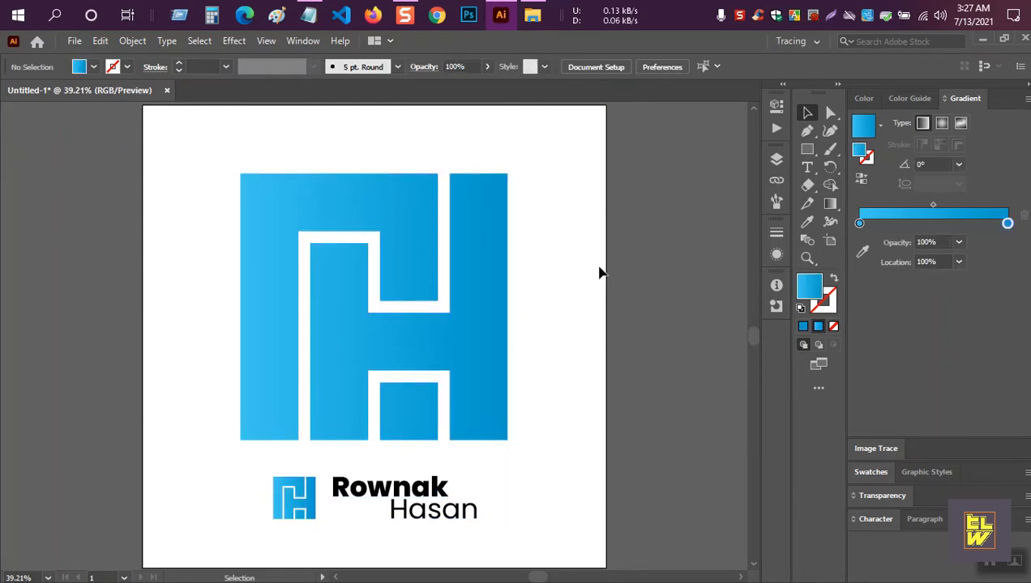
{"action": "left_click", "coordinate": [491, 260]}
{"action": "key", "text": "shift+Up"}
Draw an artboard-sized rectangle and fill it with solid white.
{"action": "left_click", "coordinate": [669, 171]}
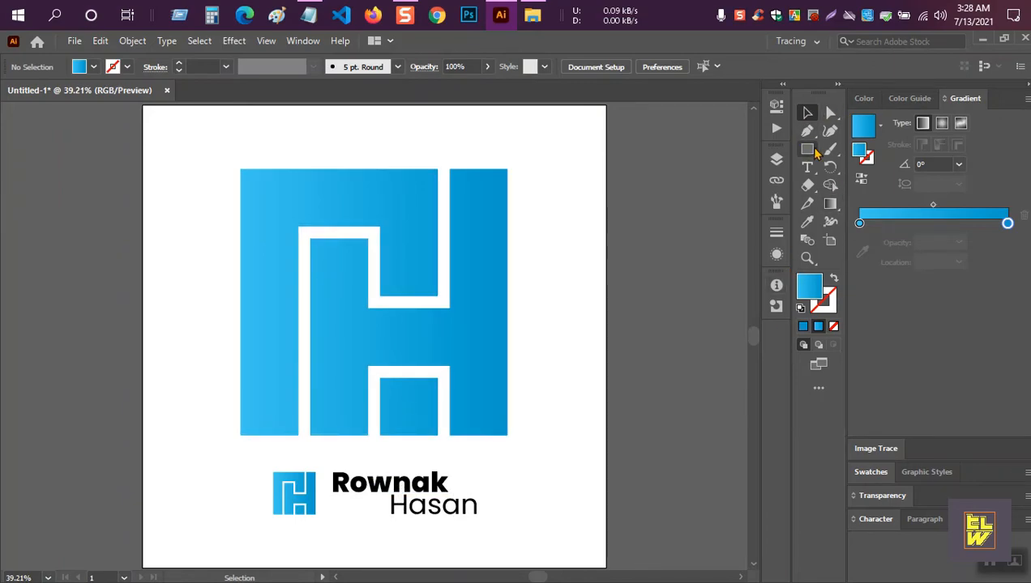
{"action": "left_click_drag", "start_coordinate": [143, 104], "coordinate": [606, 568]}
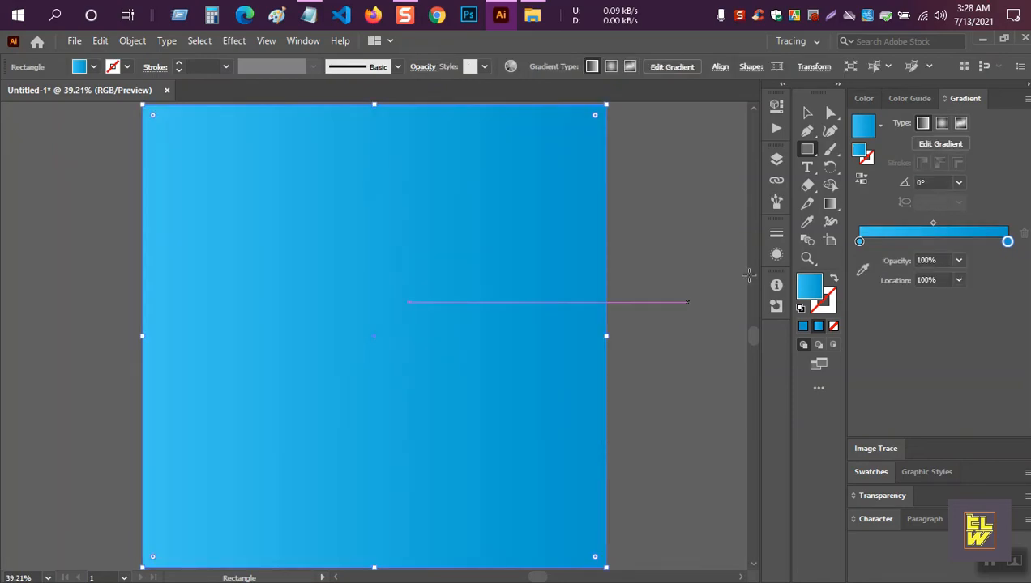
{"action": "left_click", "coordinate": [864, 98]}
{"action": "left_click", "coordinate": [876, 201]}
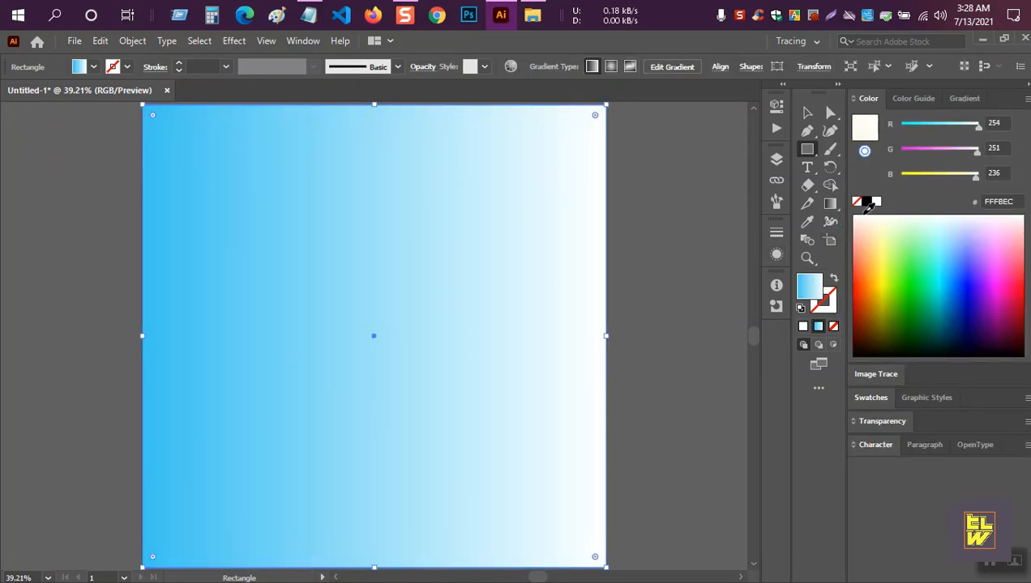
{"action": "key", "text": "v"}
{"action": "left_click", "coordinate": [691, 199]}
{"action": "left_click", "coordinate": [392, 188]}
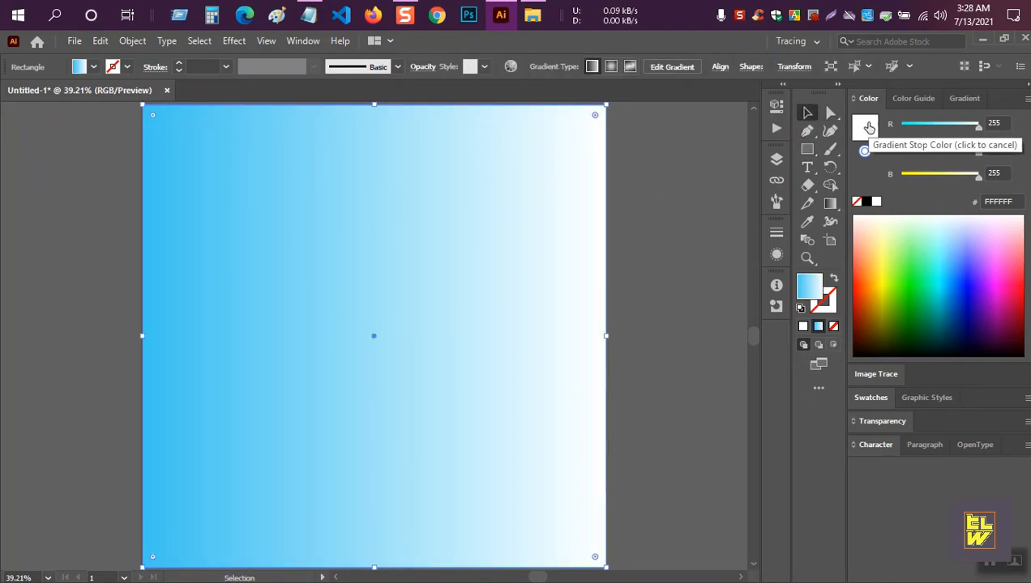
{"action": "double_click", "coordinate": [818, 297]}
{"action": "left_click", "coordinate": [858, 235]}
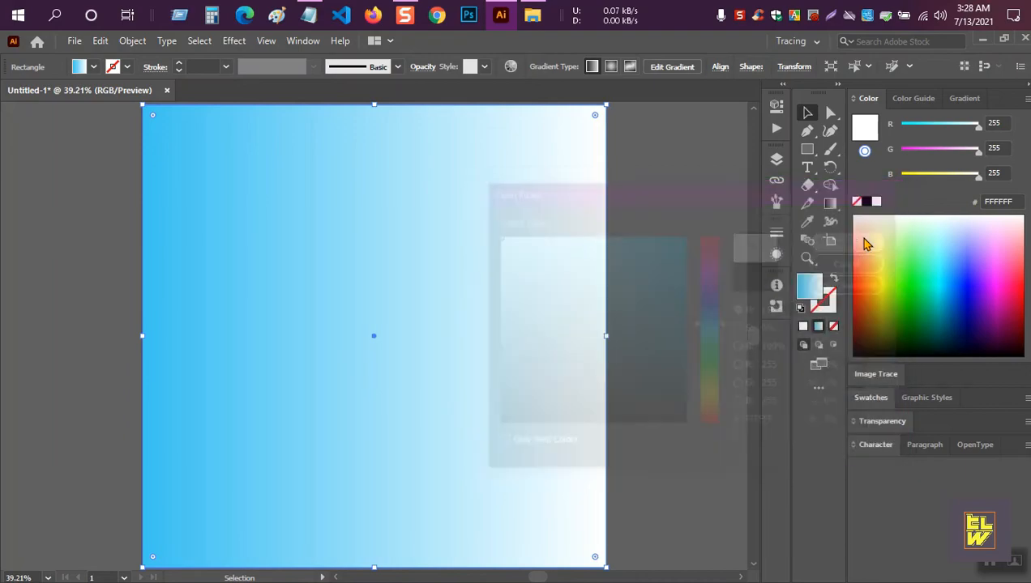
{"action": "left_click", "coordinate": [668, 137]}
Send the white rectangle to the back, behind the logo.
{"action": "right_click", "coordinate": [466, 172]}
{"action": "left_click", "coordinate": [357, 186]}
{"action": "right_click", "coordinate": [355, 177]}
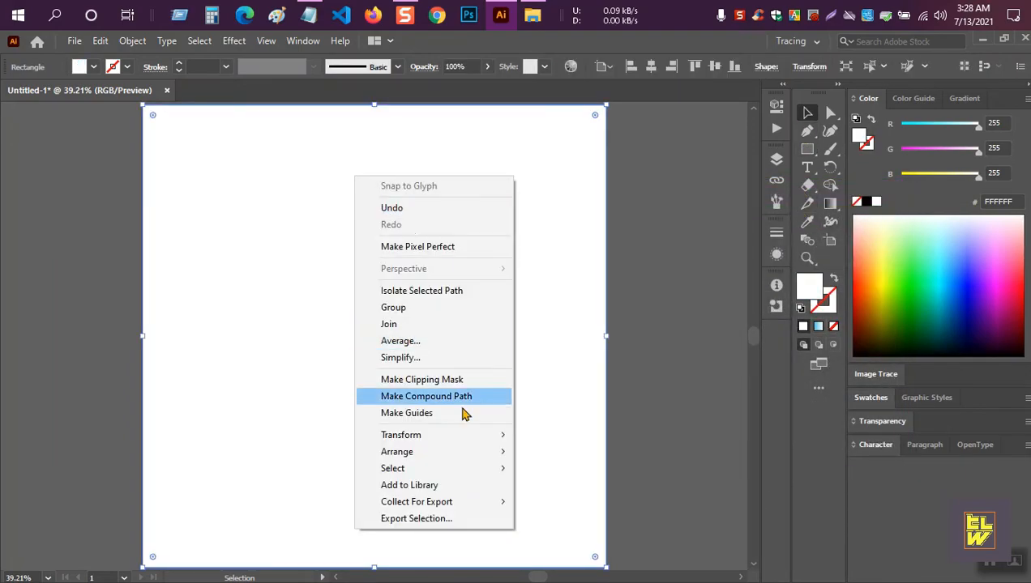
{"action": "mouse_move", "coordinate": [448, 454]}
{"action": "left_click", "coordinate": [522, 501]}
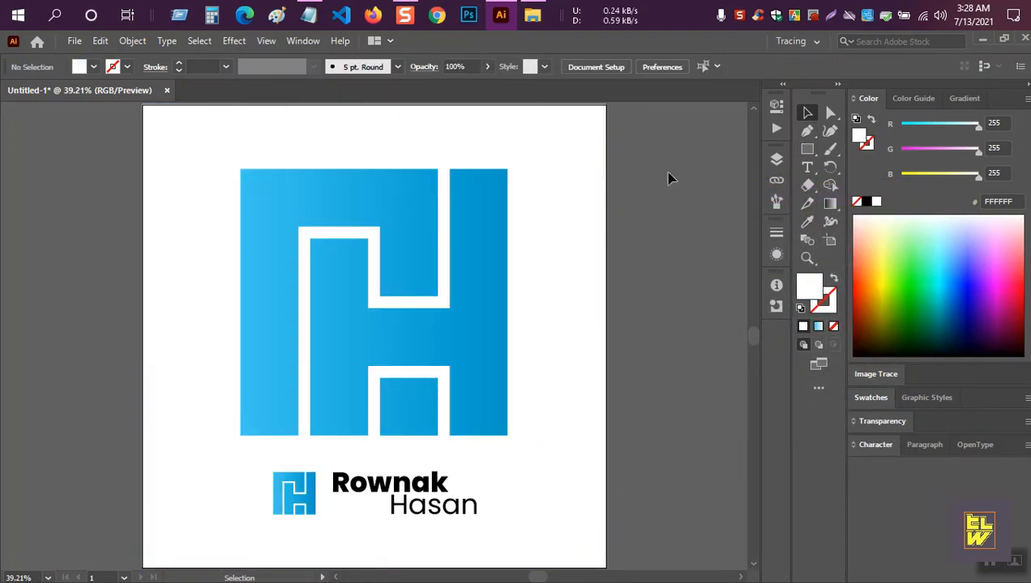
Export the logo as JPEG, replacing Caligraphy Logo Design.jpg, with maximum-quality options.
{"action": "left_click", "coordinate": [74, 40]}
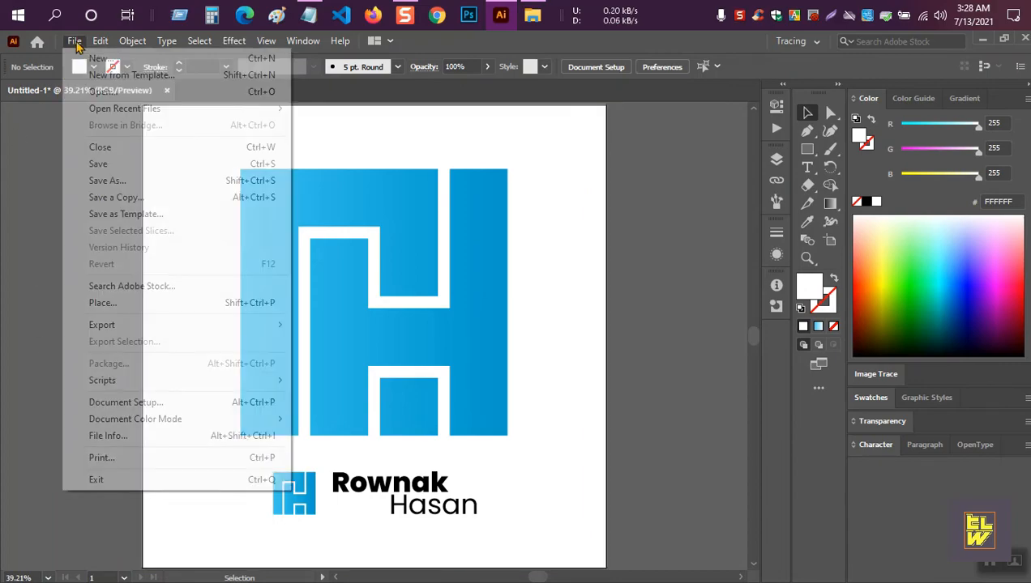
{"action": "mouse_move", "coordinate": [101, 324]}
{"action": "left_click", "coordinate": [339, 342]}
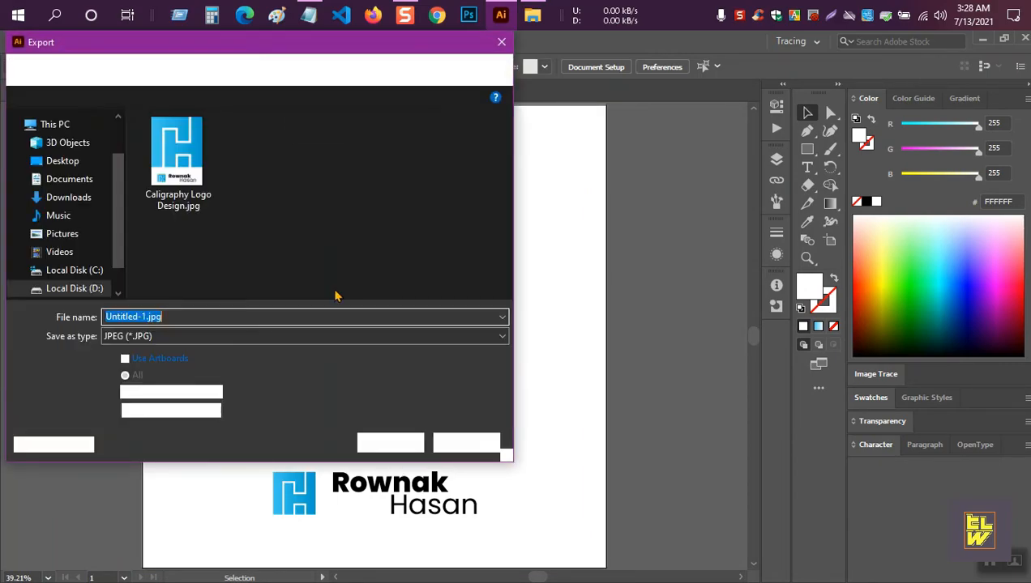
{"action": "left_click", "coordinate": [175, 154]}
{"action": "left_click", "coordinate": [387, 442]}
{"action": "left_click", "coordinate": [545, 368]}
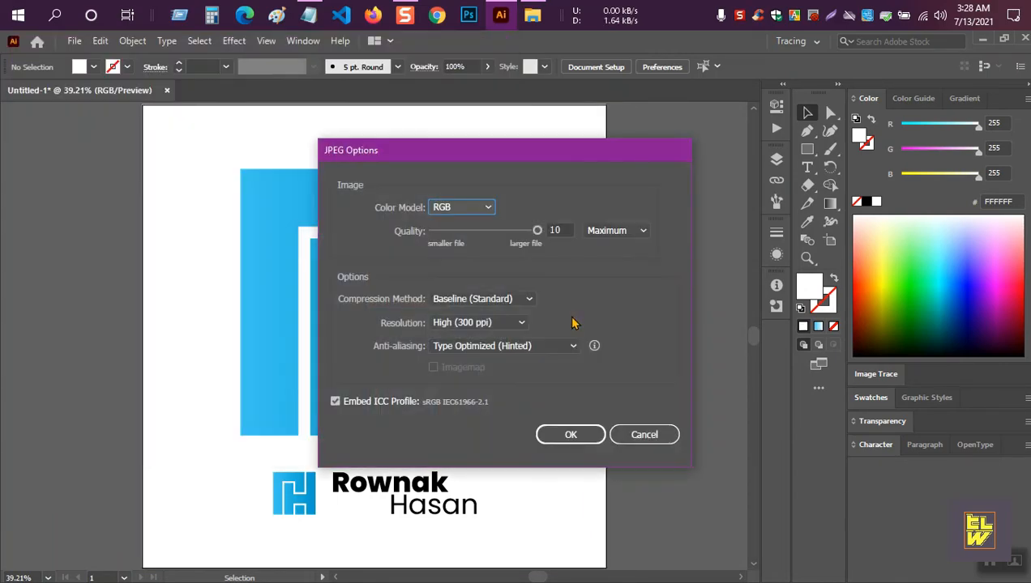
{"action": "left_click", "coordinate": [568, 435]}
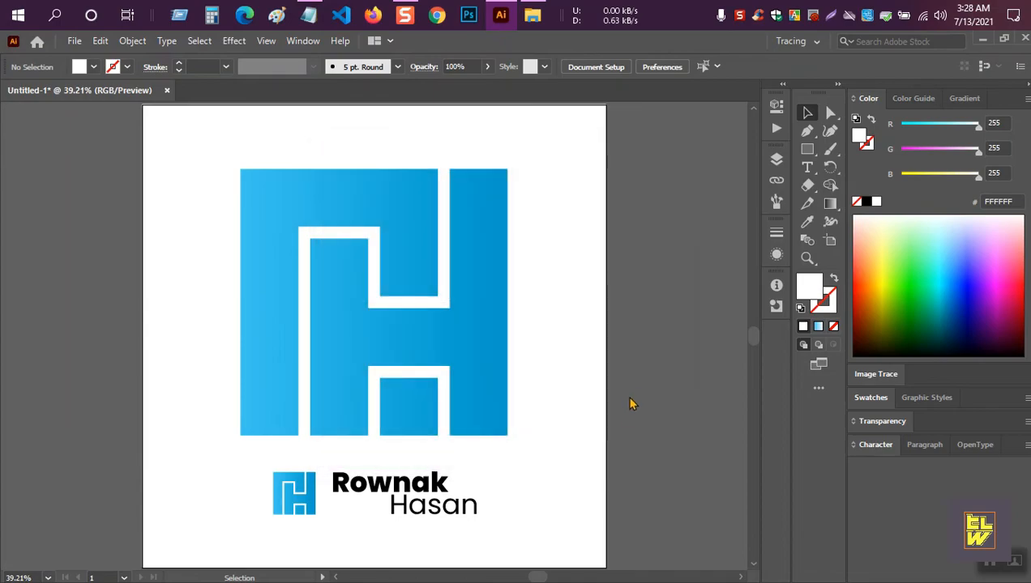
Open the exported Caligraphy Logo Design.jpg from the TuTo folder to view it.
{"action": "left_click", "coordinate": [532, 15]}
{"action": "left_click", "coordinate": [168, 210]}
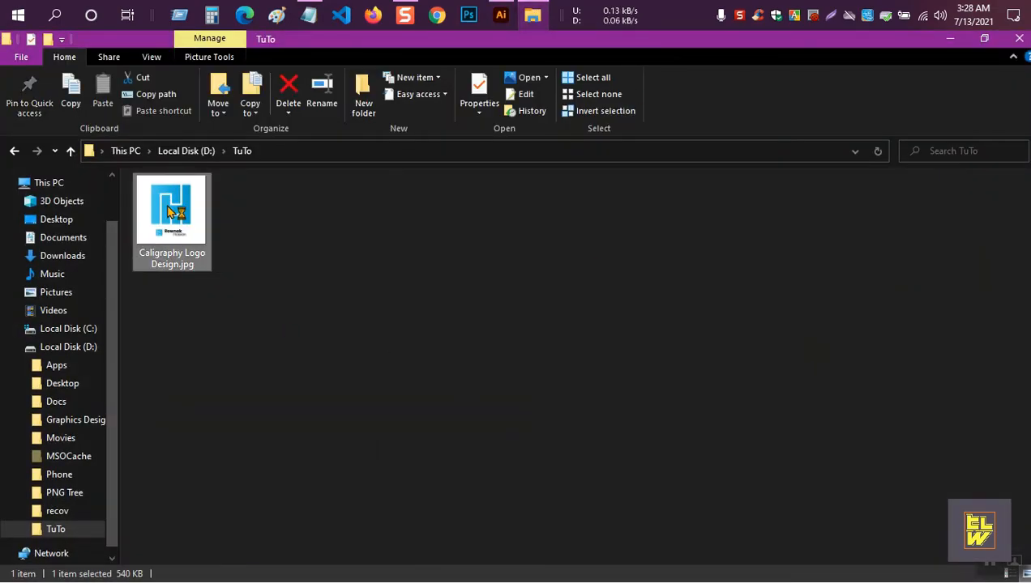
{"action": "double_click", "coordinate": [168, 211]}
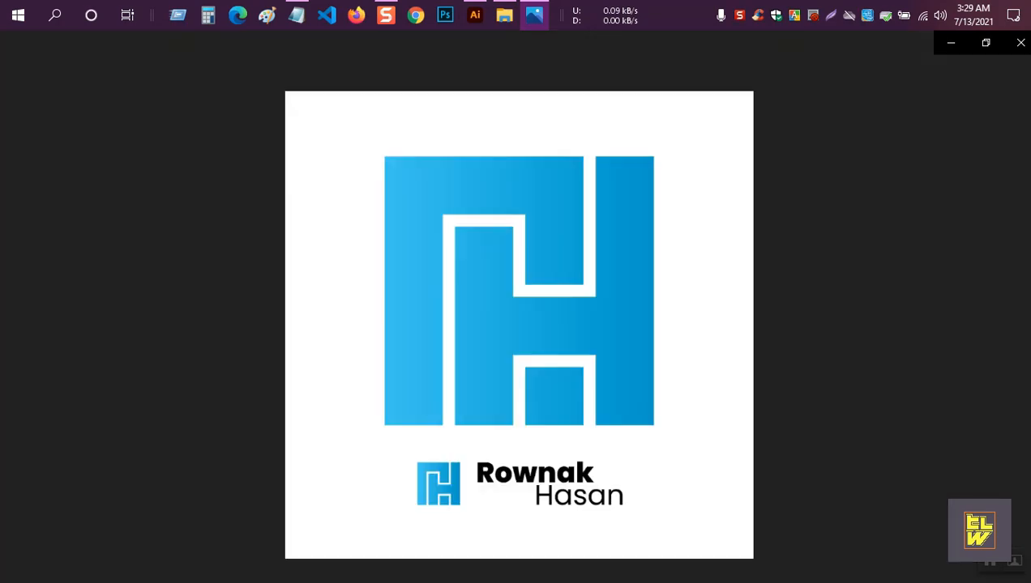